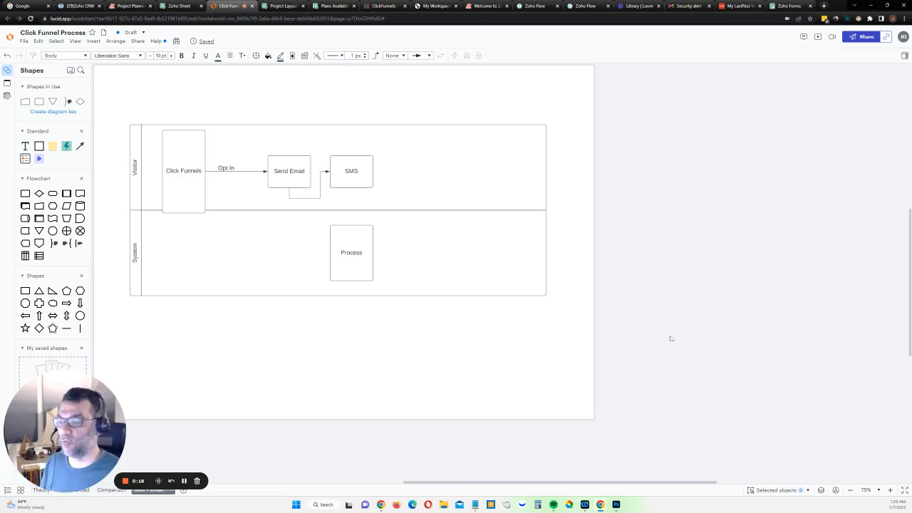
Rename the Process shape in the System lane to Form
double_click(359, 253)
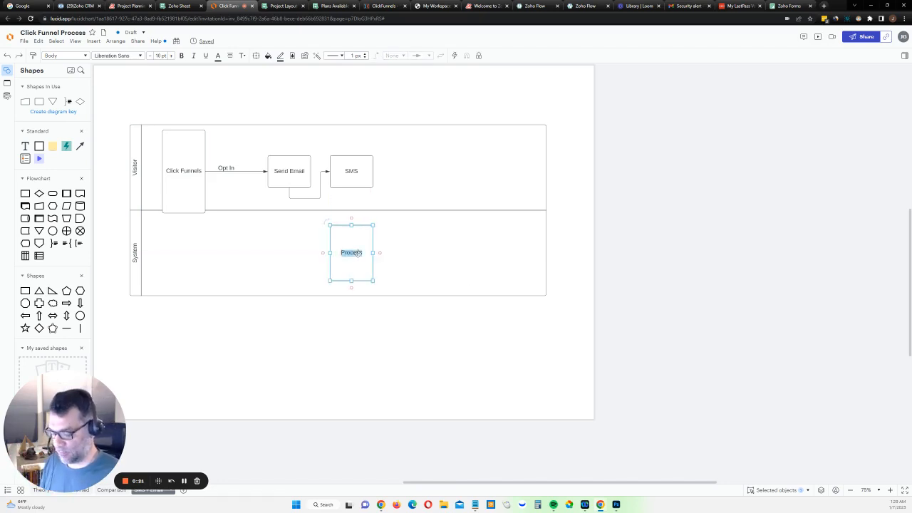
text(Form)
click(405, 257)
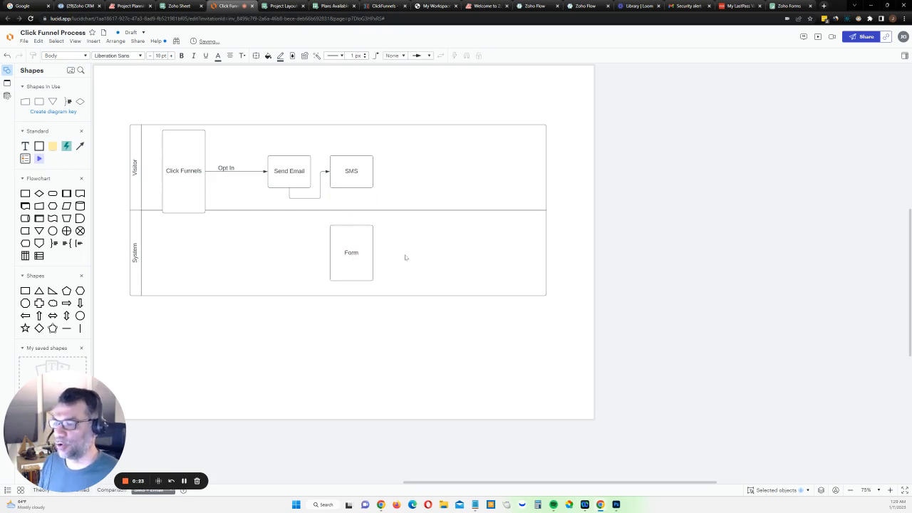
Connect the SMS shape to the Form shape with an arrow and align Form beneath SMS
drag(356, 251, 342, 253)
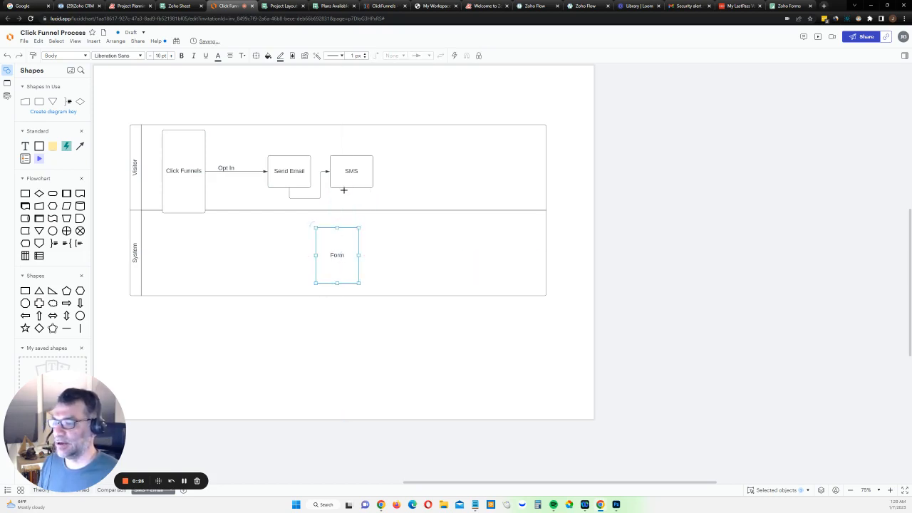
drag(345, 188, 339, 227)
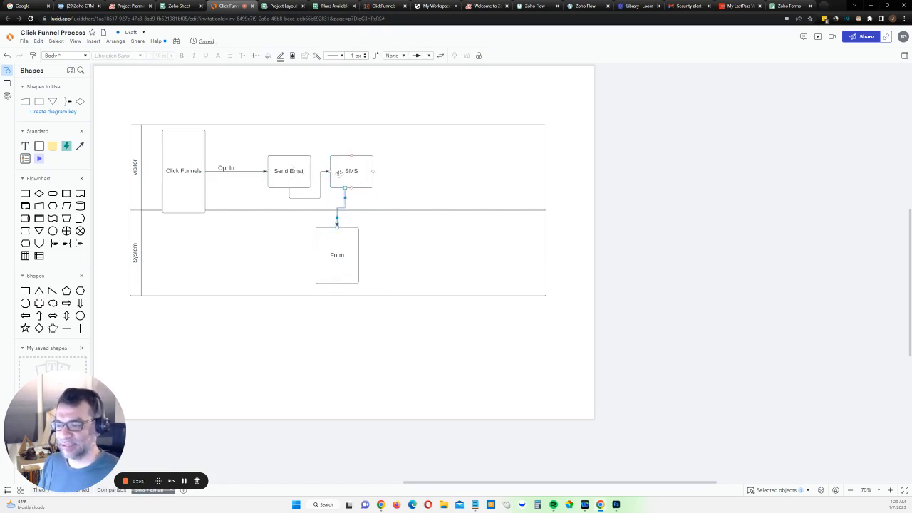
drag(340, 245, 349, 247)
click(386, 253)
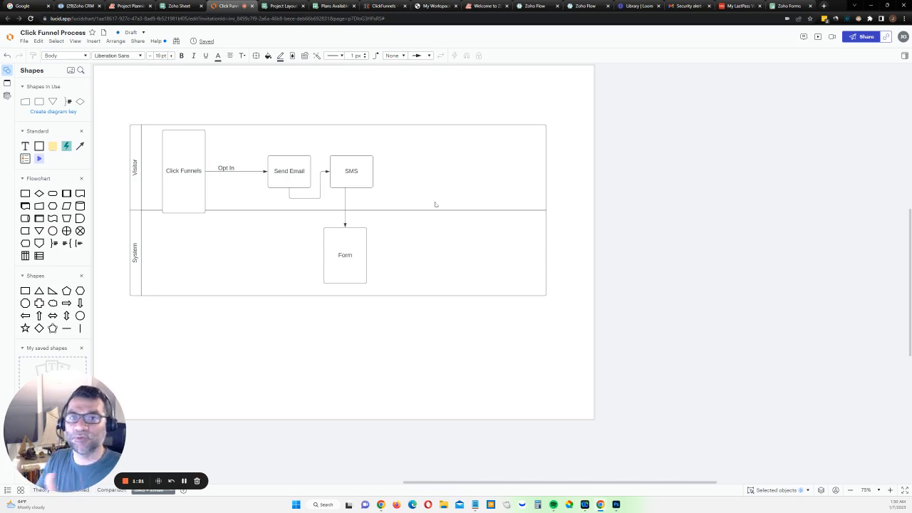
Switch to Zoho Forms and create a new blank form named Clickfunnels SMS confirmation
click(788, 6)
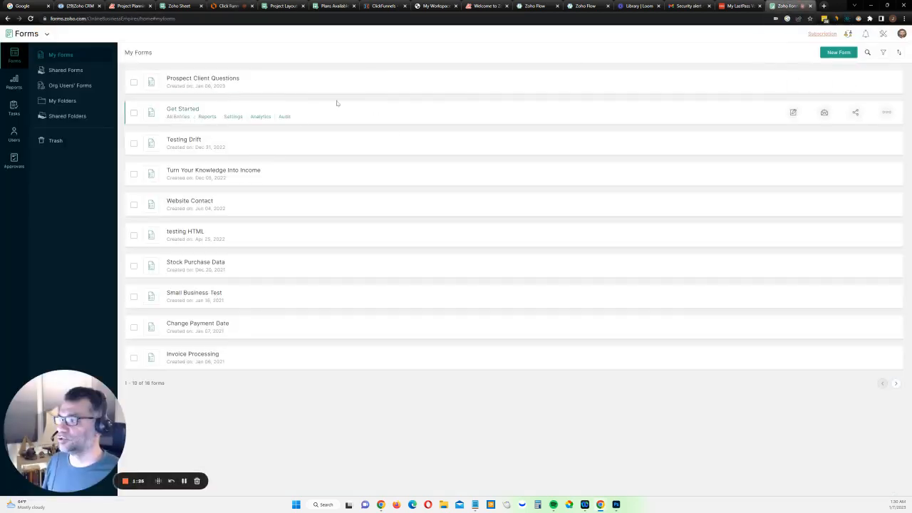
click(839, 52)
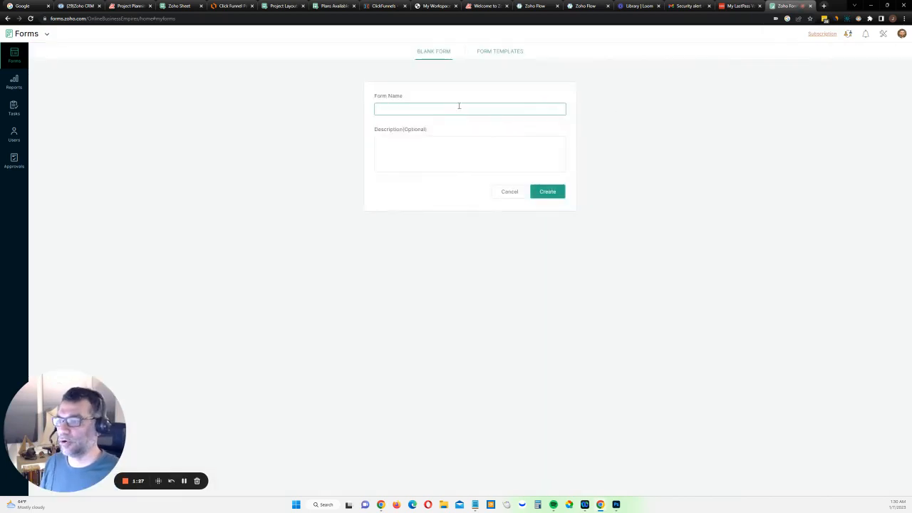
text(Cli)
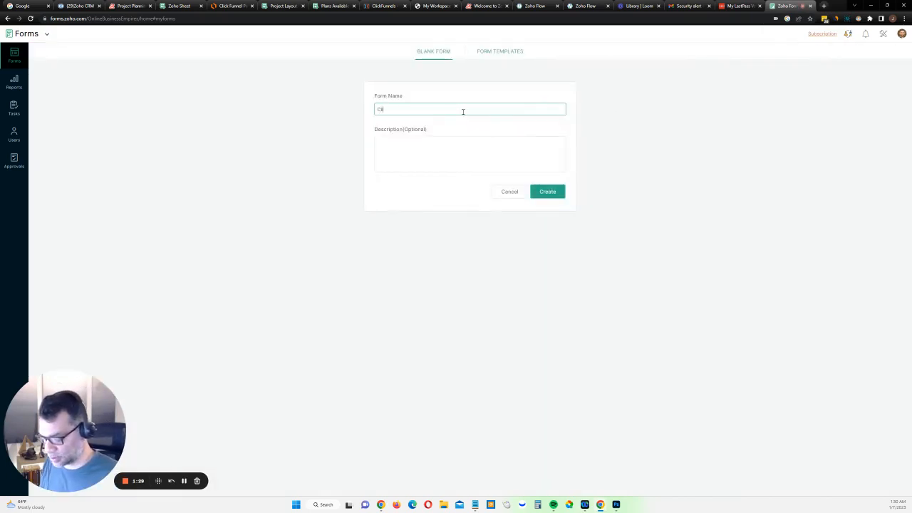
text(ckfunnels SMS conf)
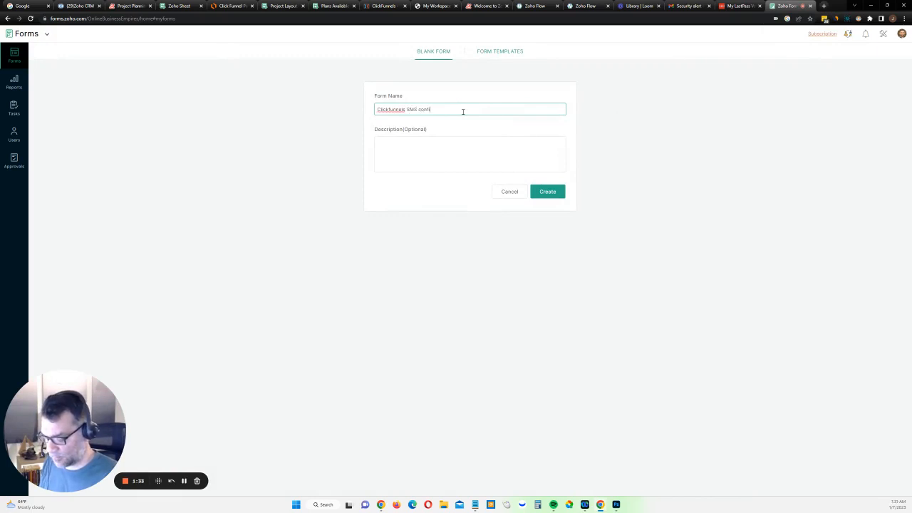
text(irmation)
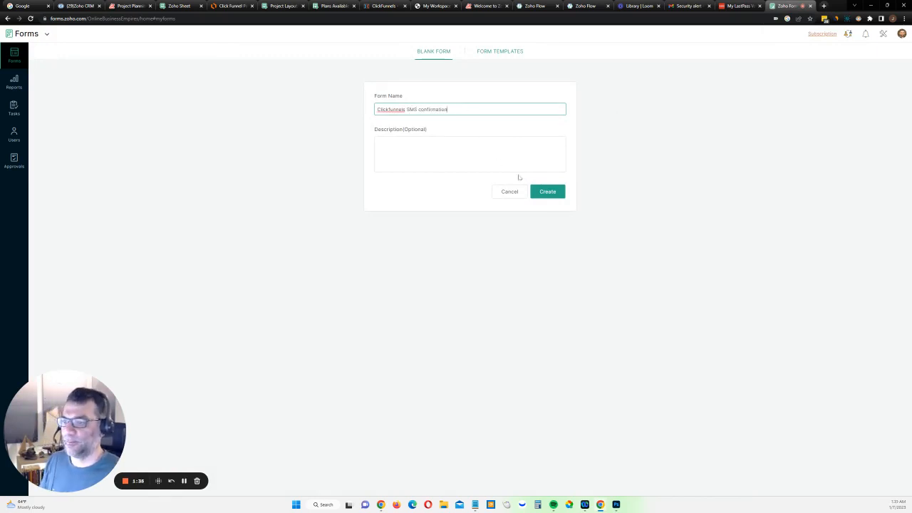
click(546, 193)
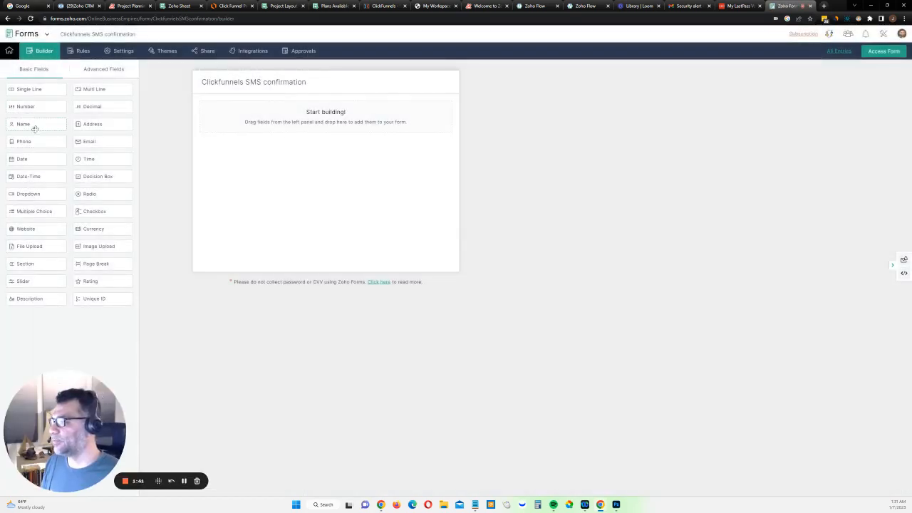
Add Name, Email and Phone fields to the form, placing Phone above Email
drag(33, 125, 247, 154)
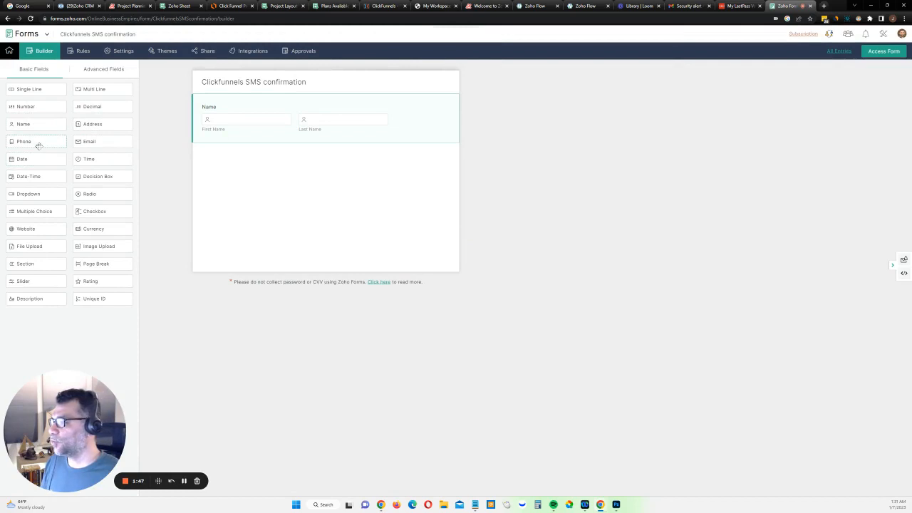
drag(86, 141, 277, 171)
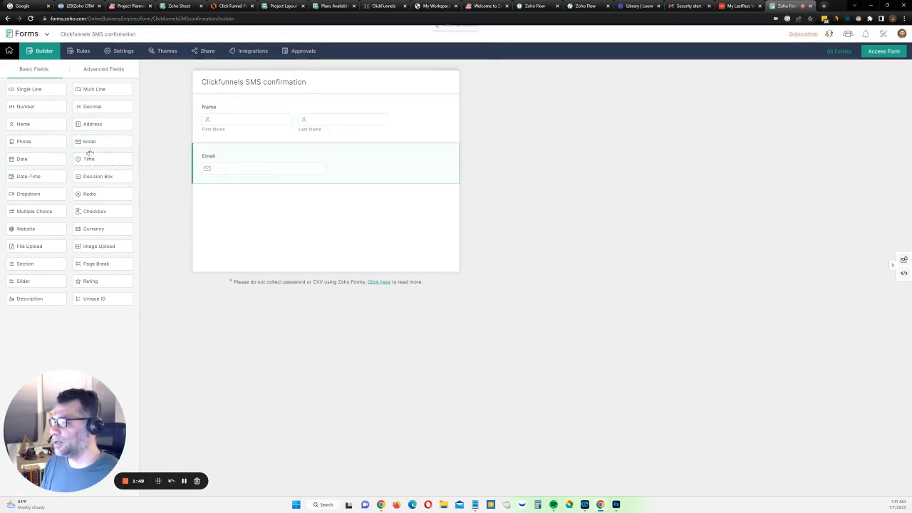
drag(27, 141, 287, 183)
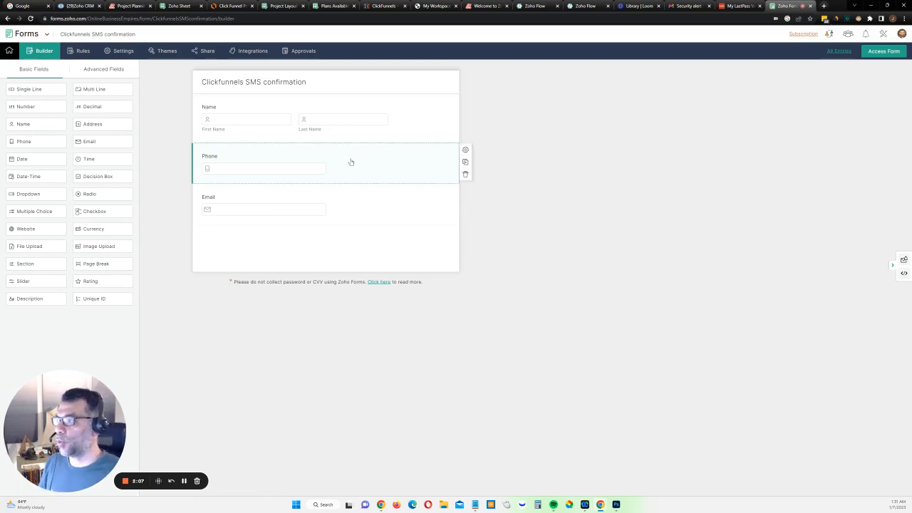
Open the form's Field Alias settings and give the First Name field the alias First
click(123, 52)
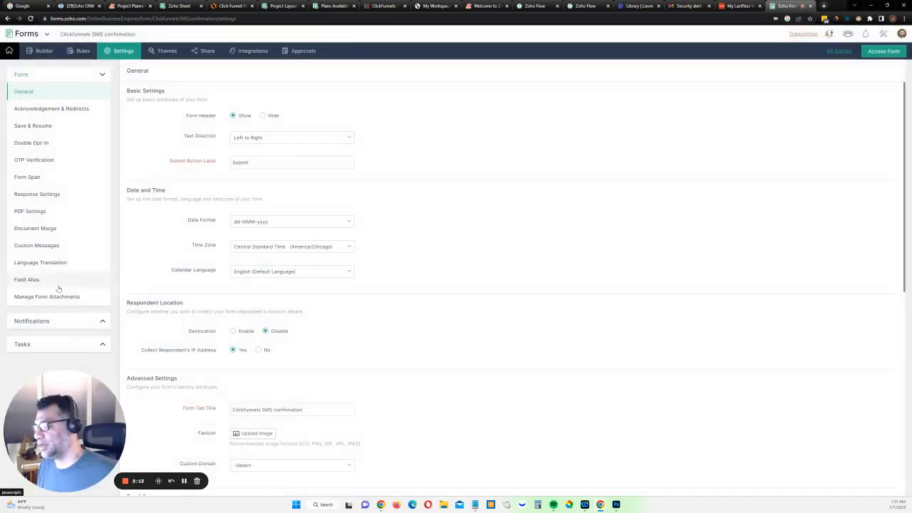
click(56, 281)
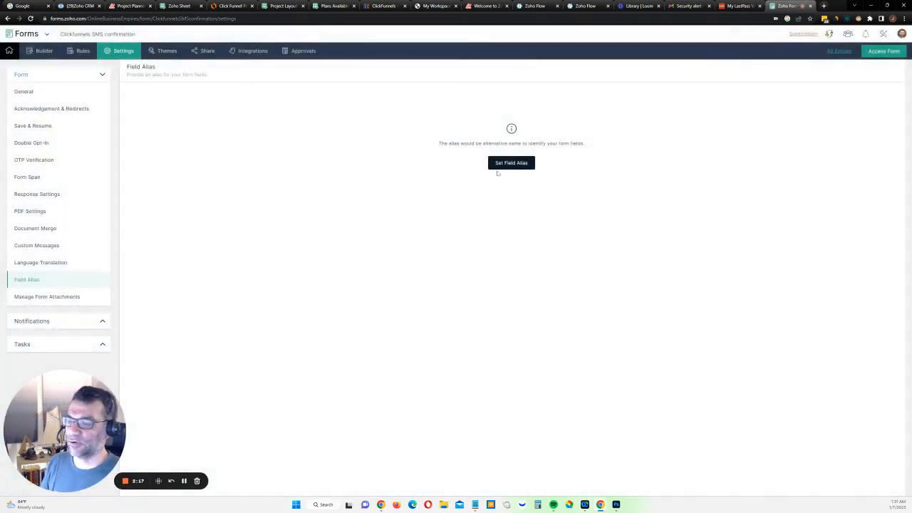
click(511, 163)
click(203, 115)
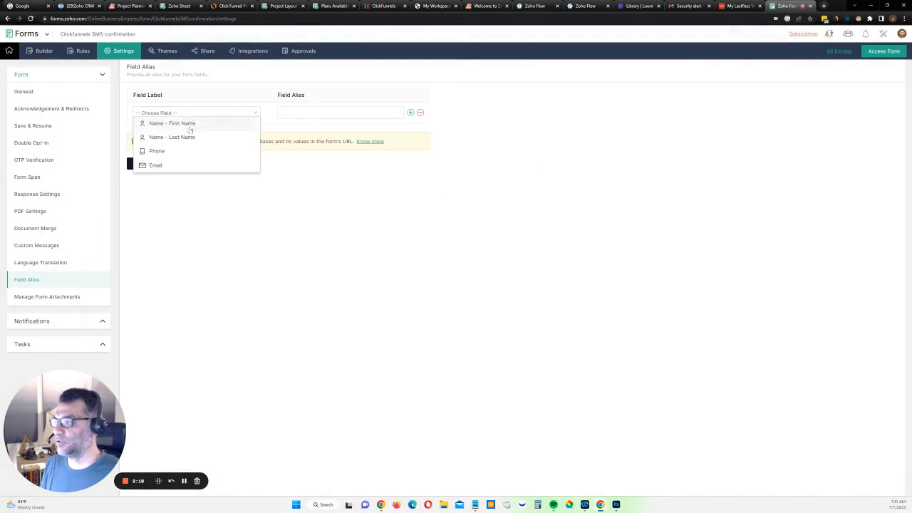
click(190, 121)
click(349, 110)
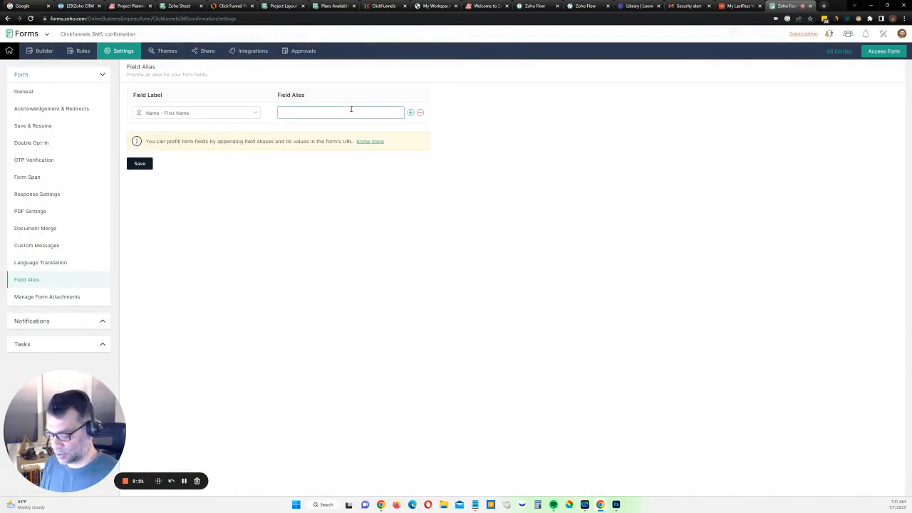
text(First)
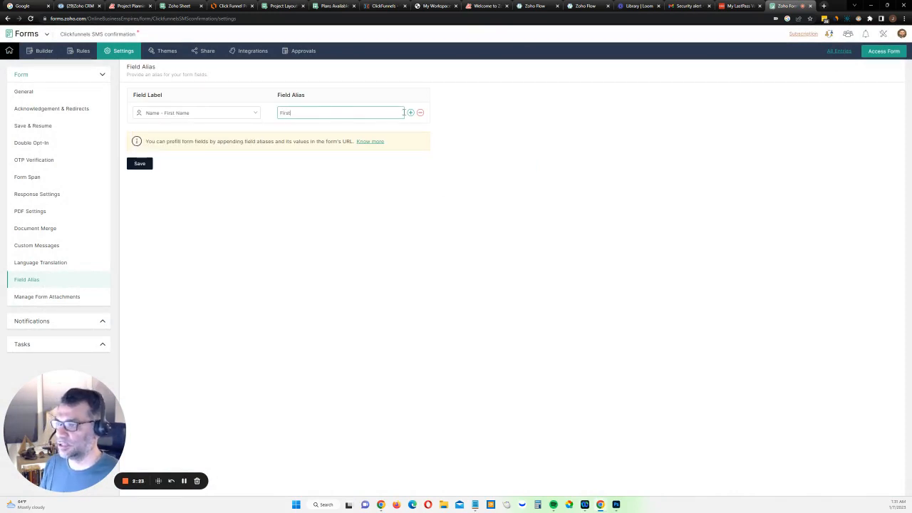
click(410, 112)
Map the Last Name field to the alias Last and add another alias row
click(235, 133)
click(205, 145)
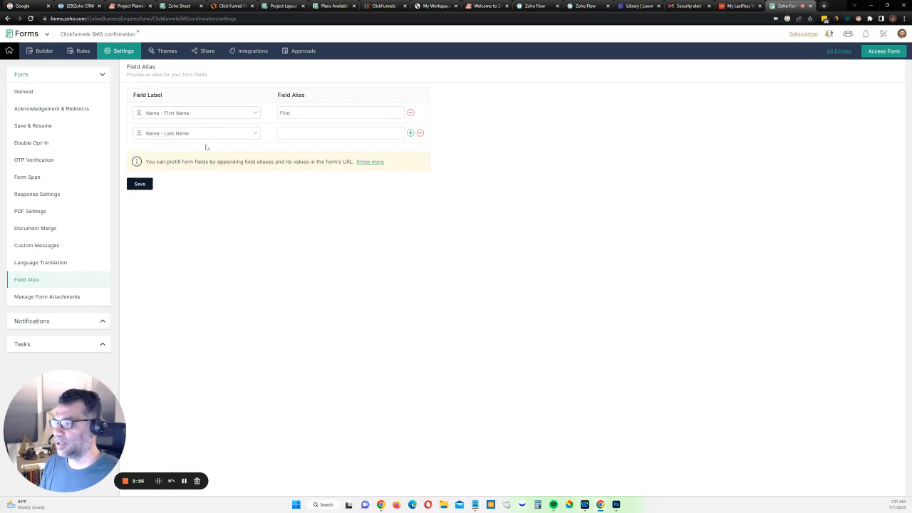
click(310, 135)
text(Guevara)
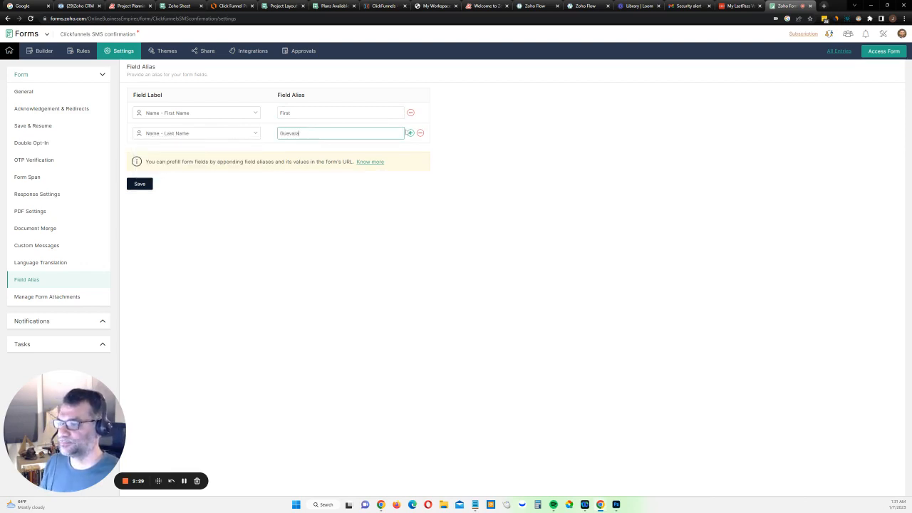
double_click(295, 133)
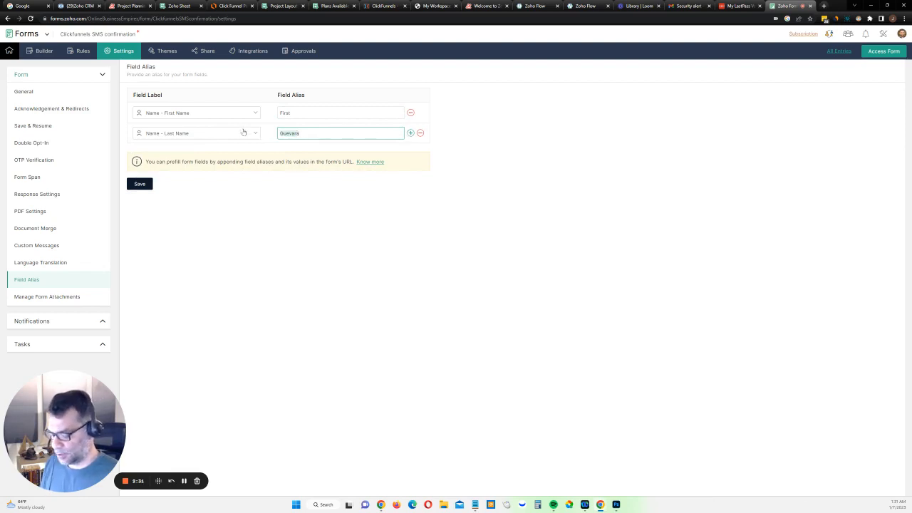
text(Laste)
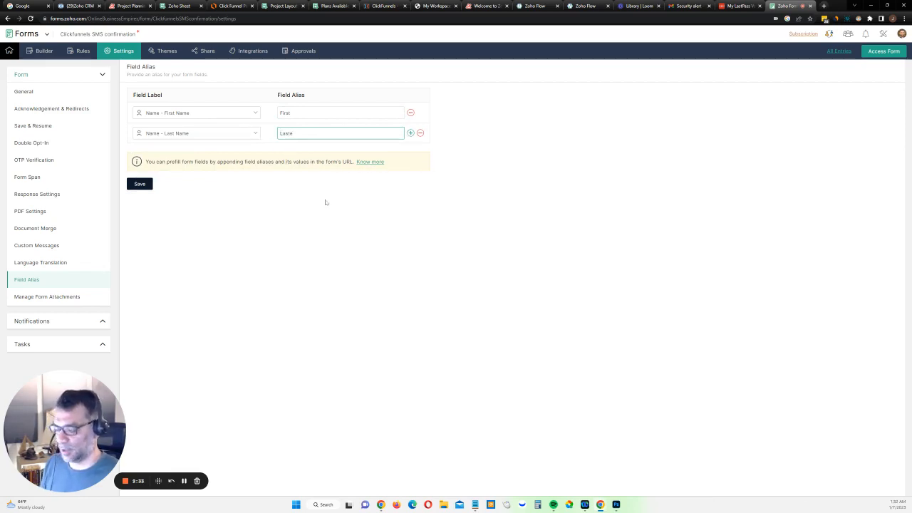
key(BackSpace)
click(410, 133)
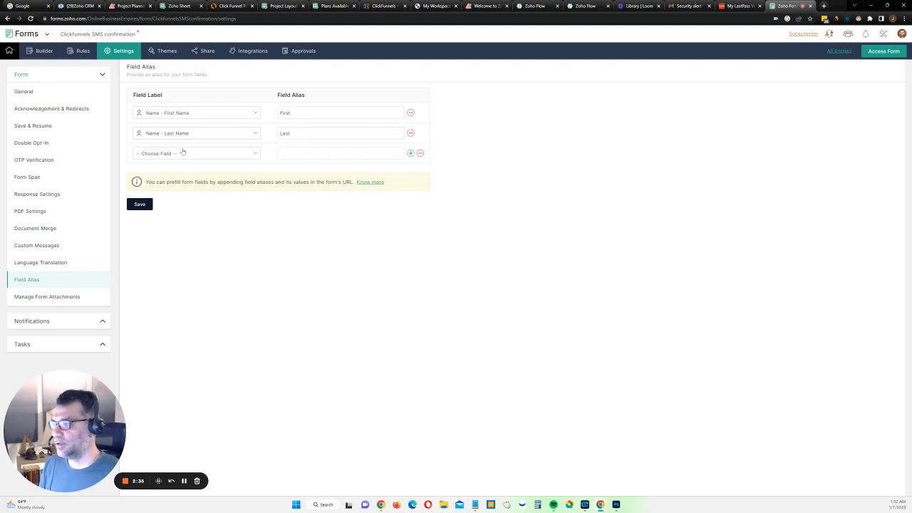
Map the Email field to the alias Email and add another alias row
click(182, 152)
click(171, 177)
click(310, 152)
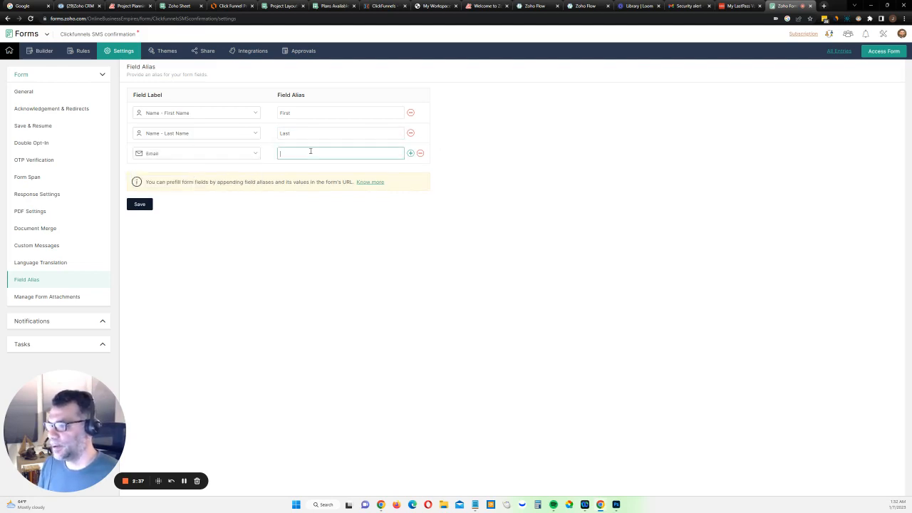
text(Email)
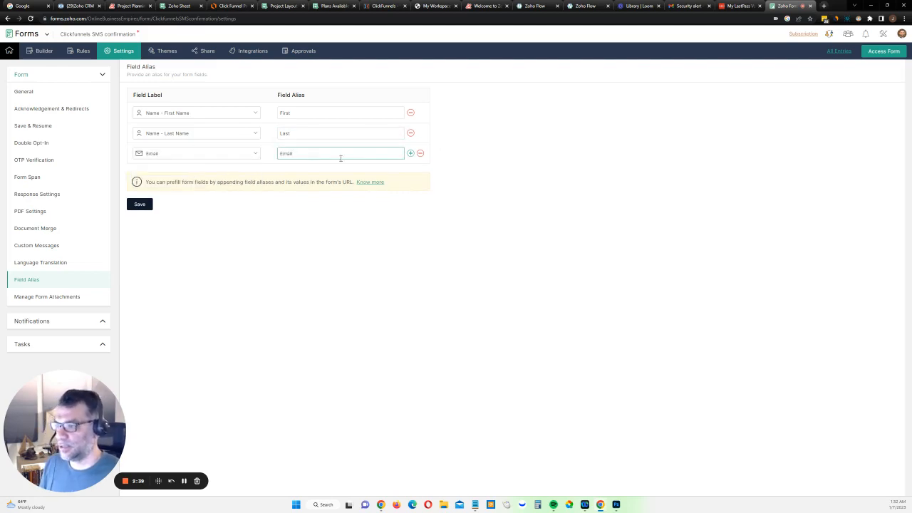
click(410, 153)
Map the Phone field to the alias Phone and save the field aliases
click(214, 175)
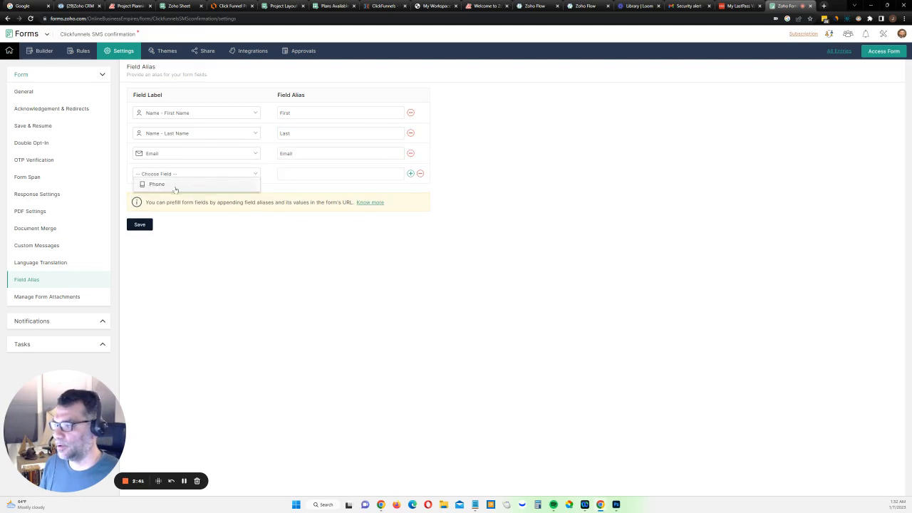
click(175, 187)
click(306, 174)
text(Phone)
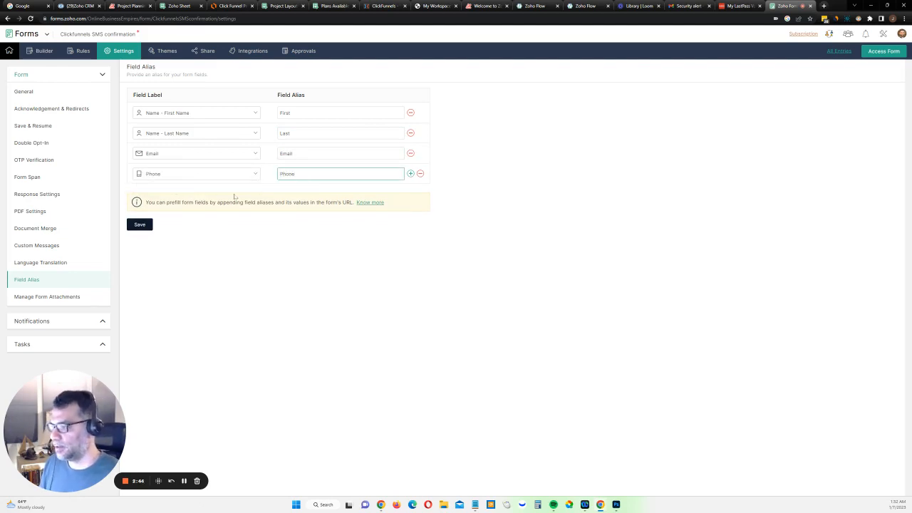
click(139, 224)
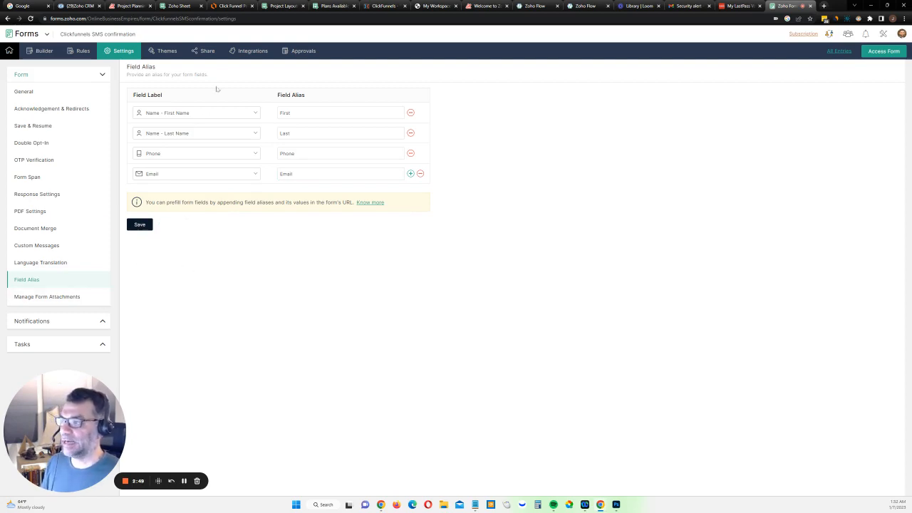
Review the share page's prefill form fields example, its help article, and the prefilled URL drafted in Notepad
click(208, 54)
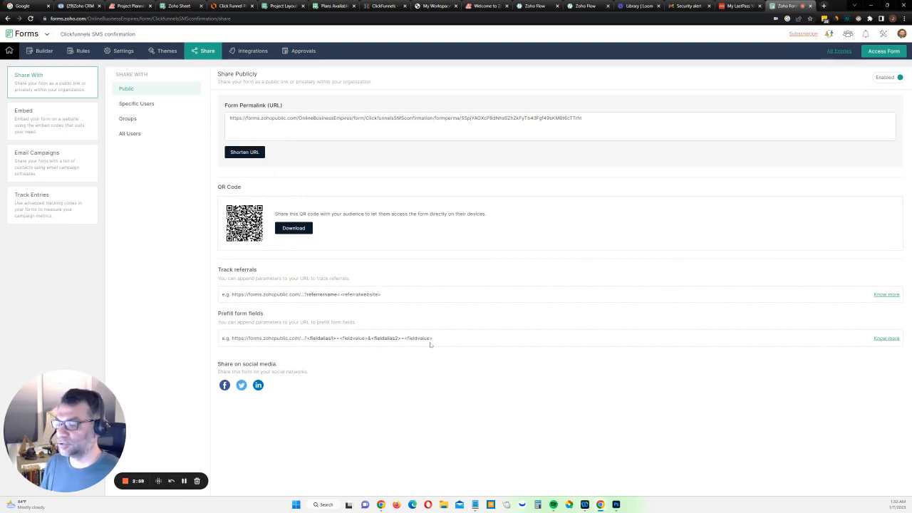
drag(436, 339, 333, 338)
click(218, 342)
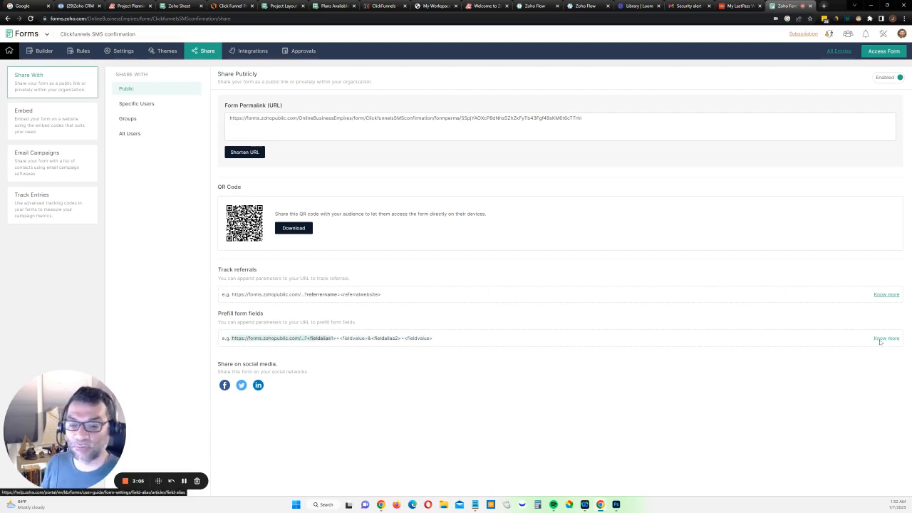
click(883, 339)
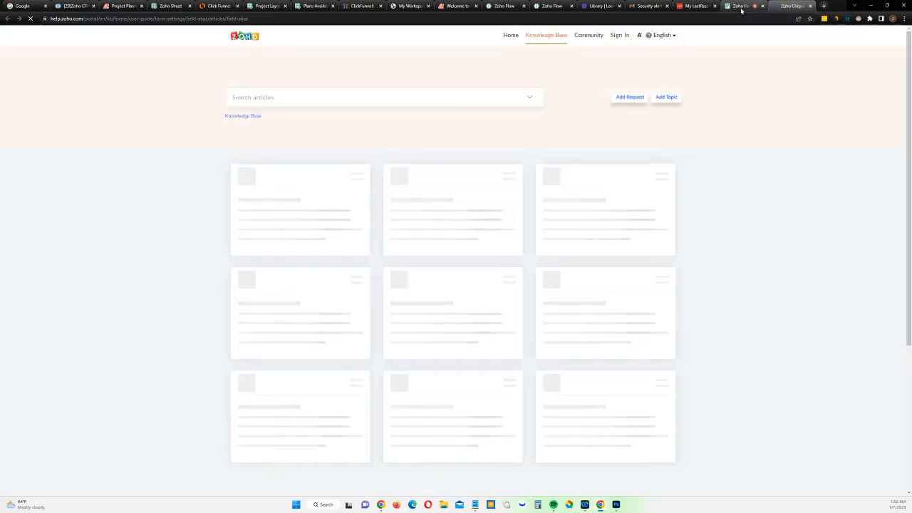
click(741, 6)
click(294, 305)
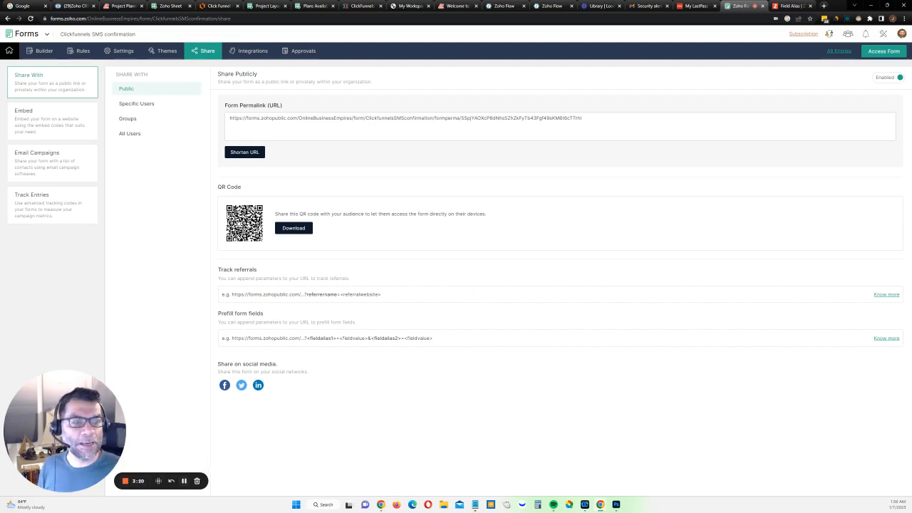
drag(911, 94, 465, 82)
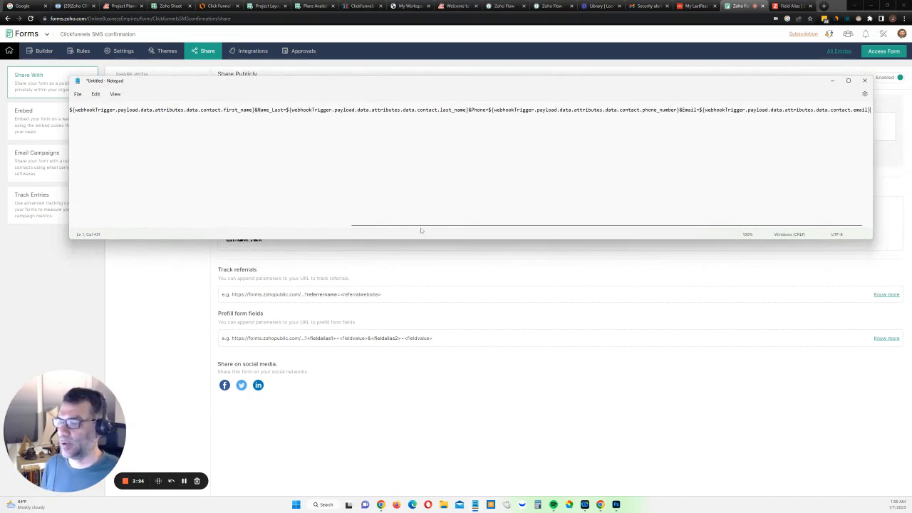
drag(421, 226, 135, 220)
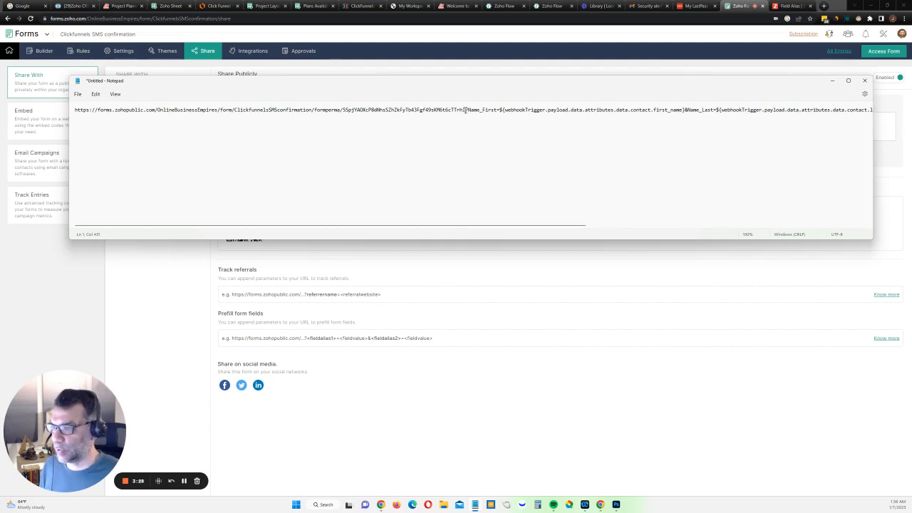
Compare the base URL in the Notepad draft with the form permalink and the prefill example's parameter format
drag(466, 110, 419, 109)
drag(267, 105, 72, 112)
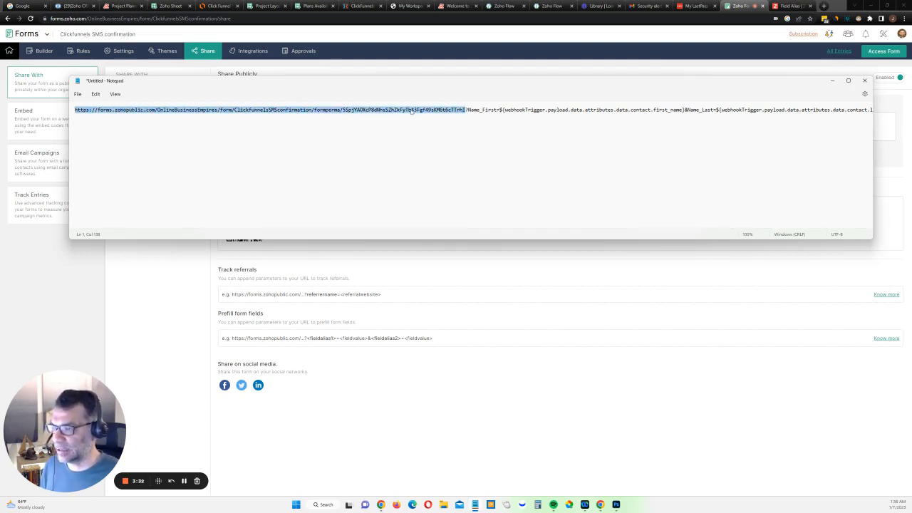
drag(780, 82, 911, 151)
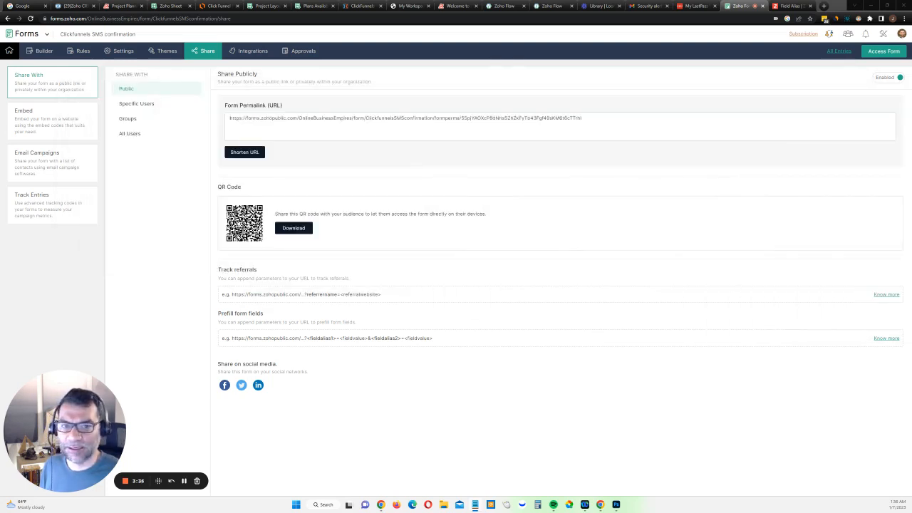
click(598, 124)
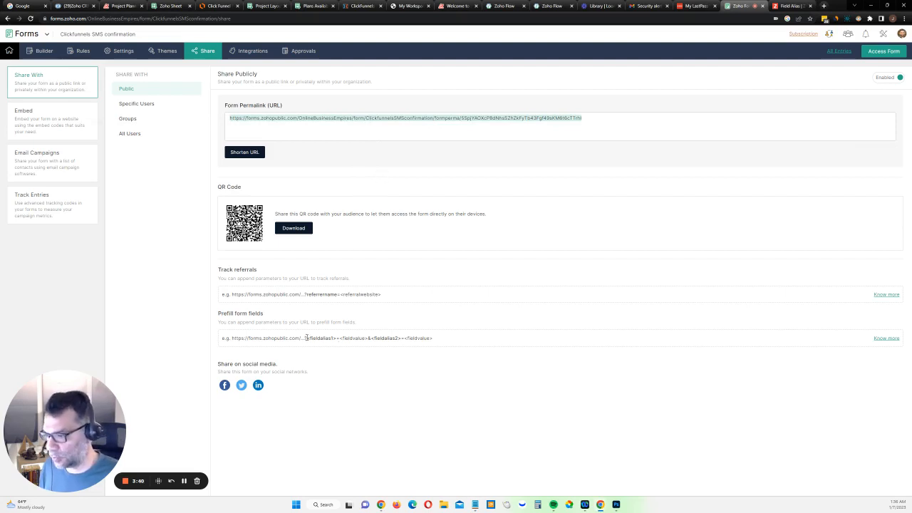
drag(304, 338, 324, 339)
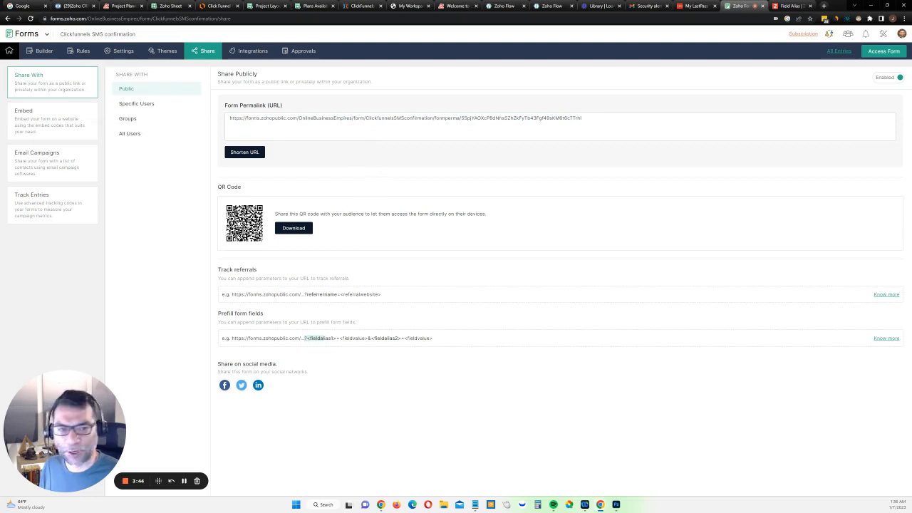
Replace the Name_First and Name_Last parameters in the Notepad URL draft with the aliases First and Last
key(alt+Tab)
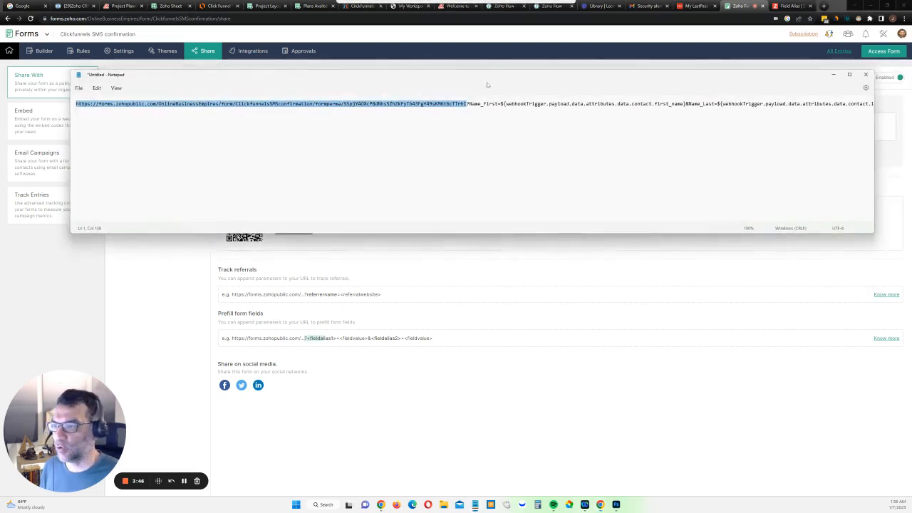
click(470, 105)
drag(468, 104, 499, 104)
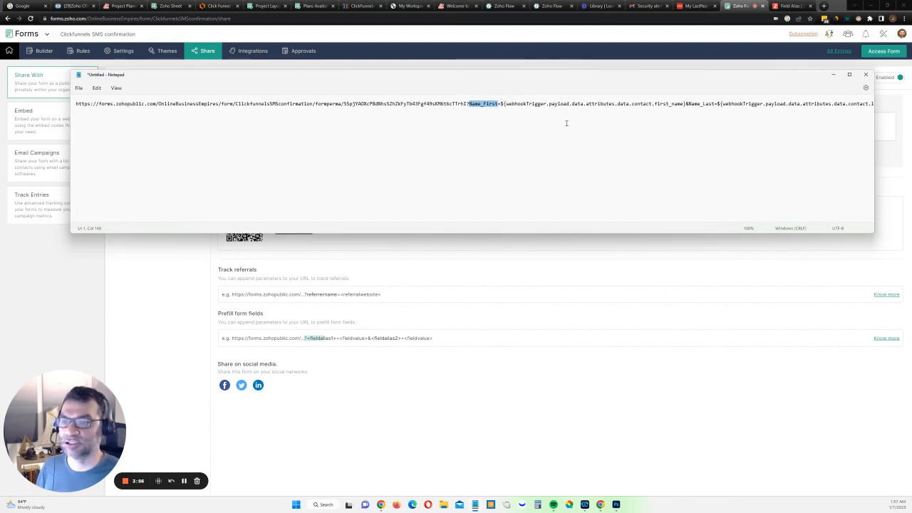
drag(525, 71, 911, 110)
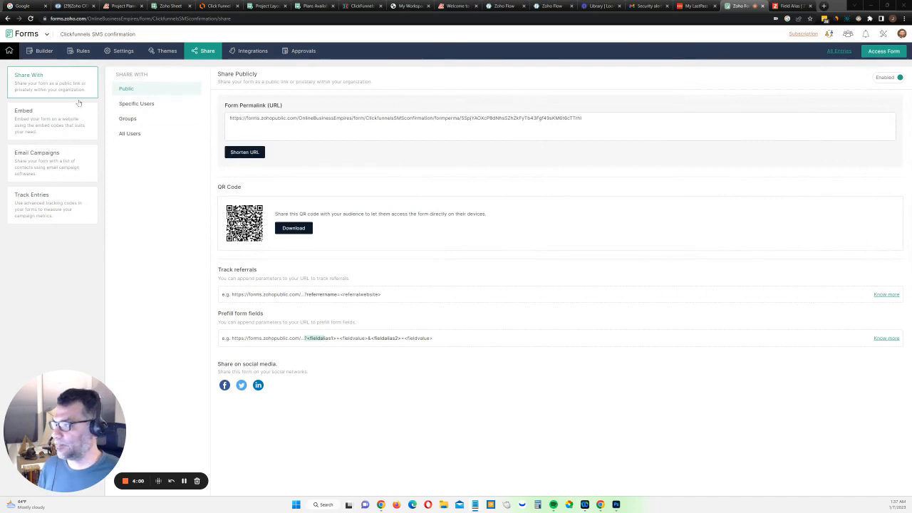
Review the form's Field Alias settings against the parameters in the Notepad URL draft
click(123, 54)
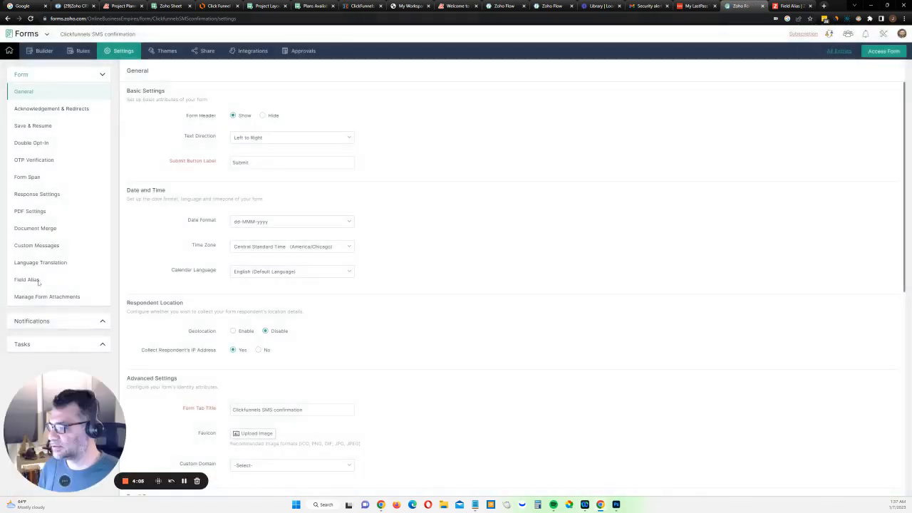
click(32, 279)
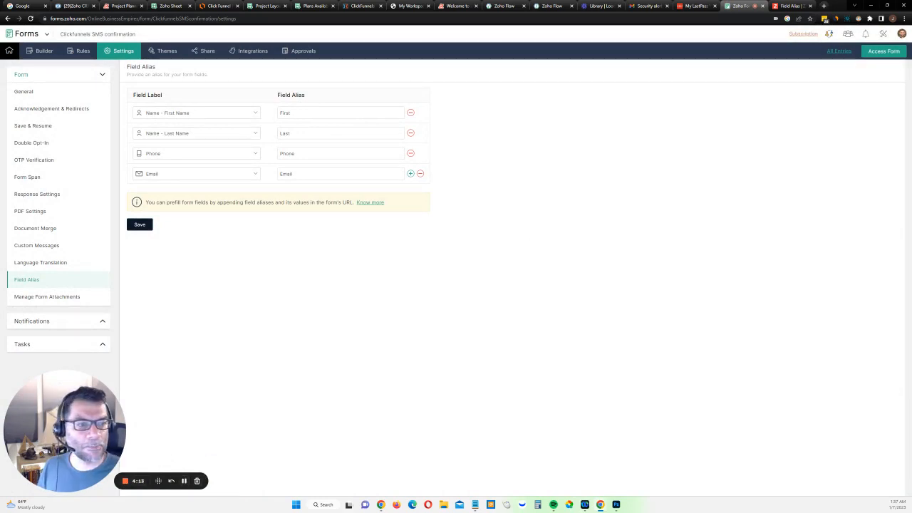
drag(911, 105, 478, 117)
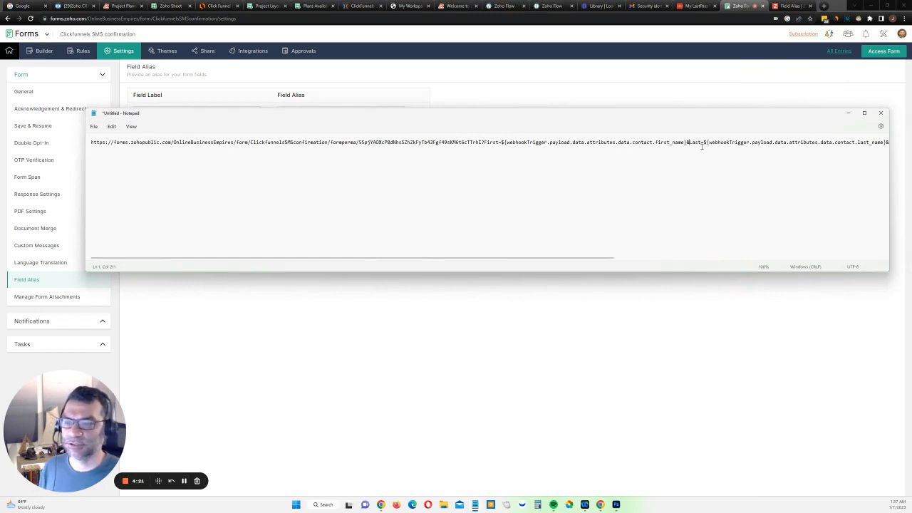
click(849, 115)
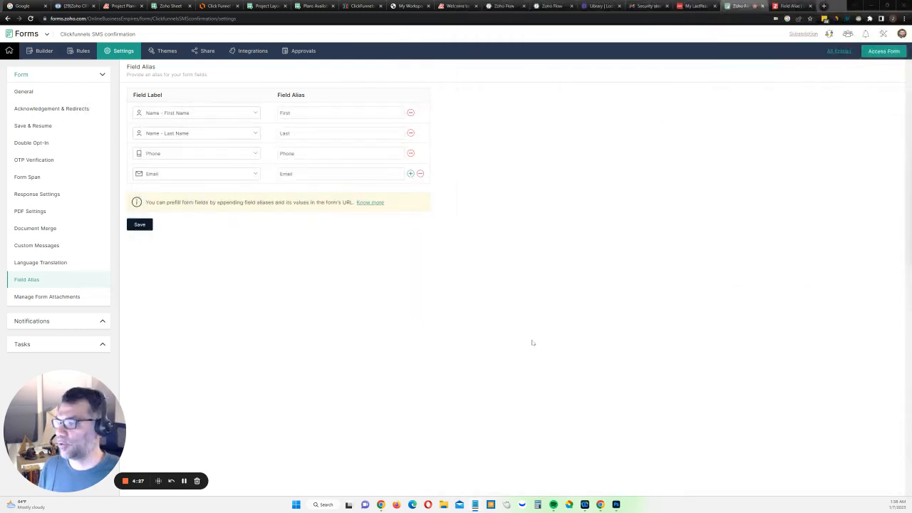
Find the SMS Clickfunnels flow in Zoho Flow and open it in the builder
click(506, 9)
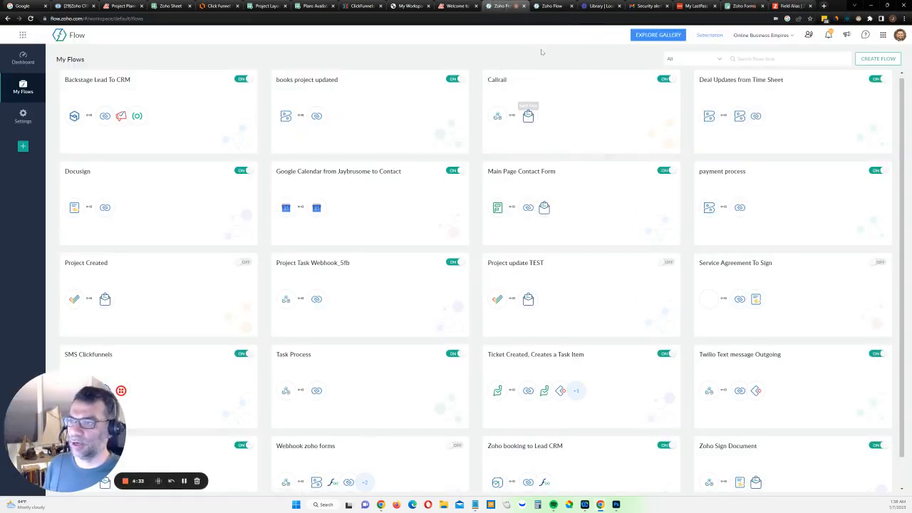
click(789, 59)
text(t)
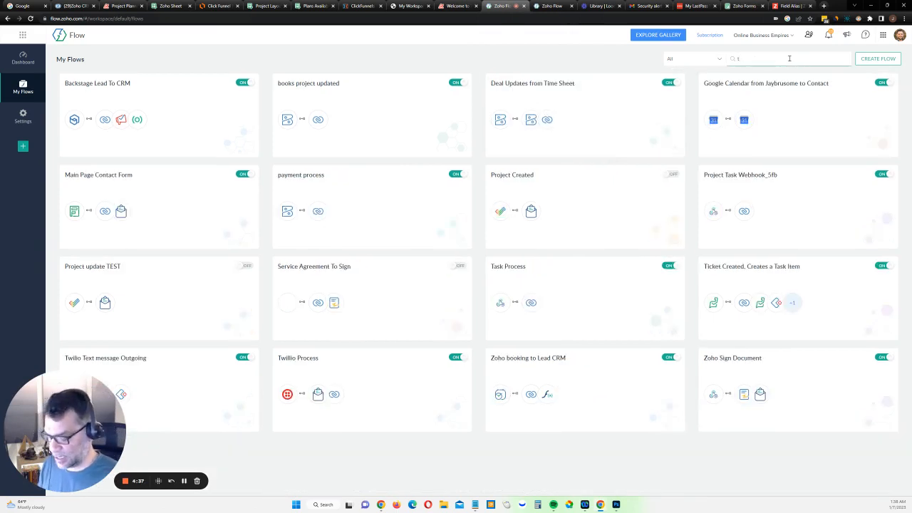
key(BackSpace)
text(sm)
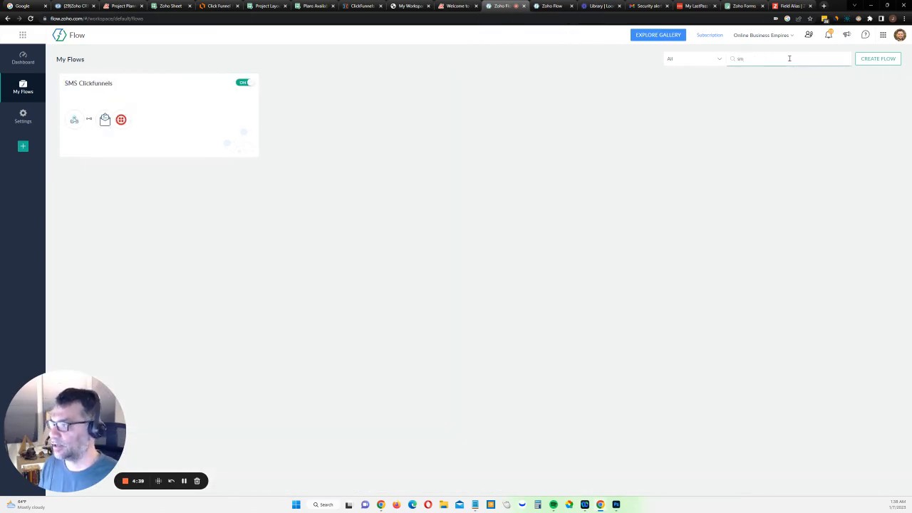
click(165, 146)
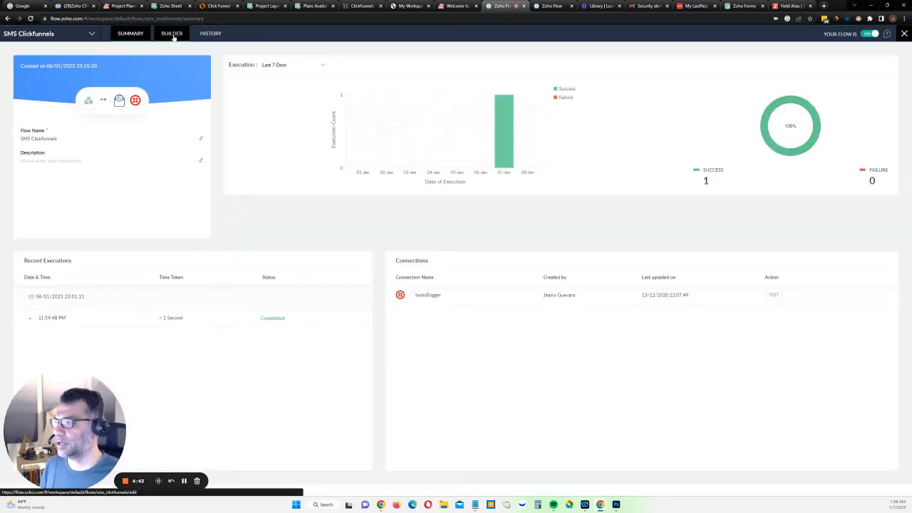
click(172, 34)
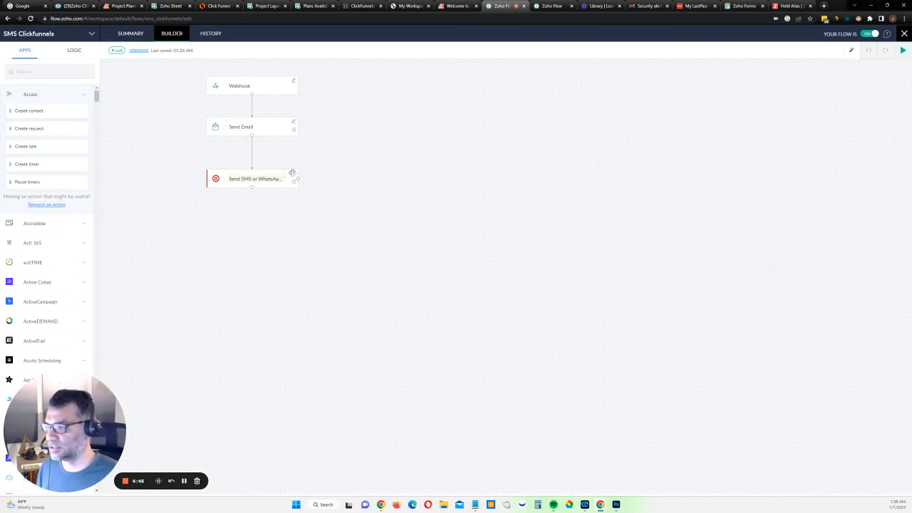
In the Send Email action, link the text Click Here To Proceed to the pasted prefilled form URL
drag(284, 171, 285, 161)
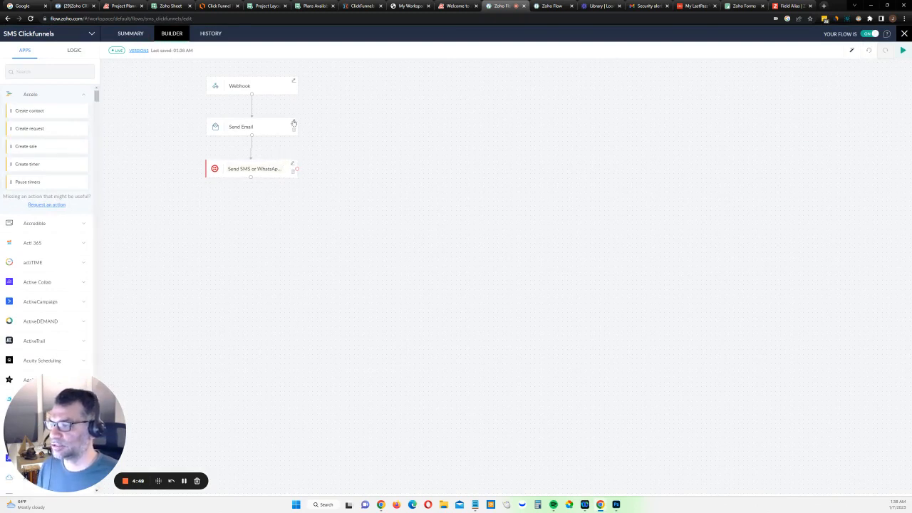
click(298, 134)
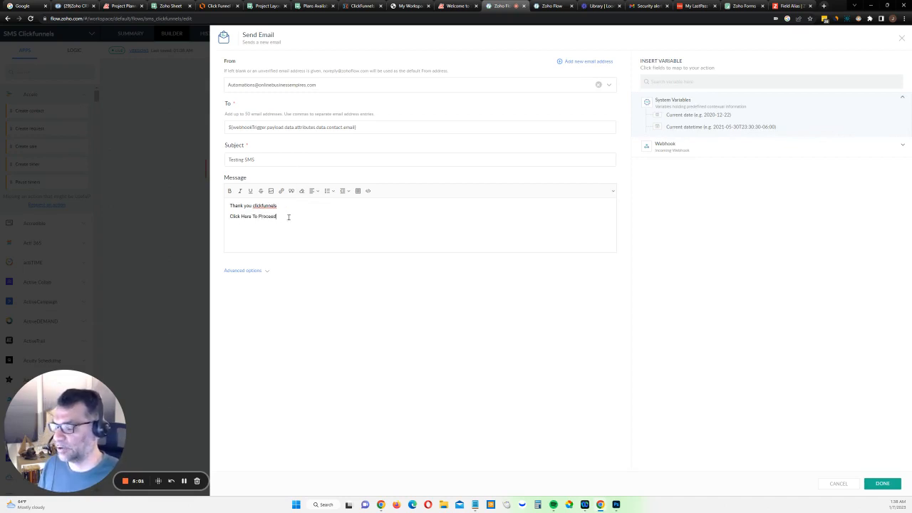
drag(277, 216, 230, 216)
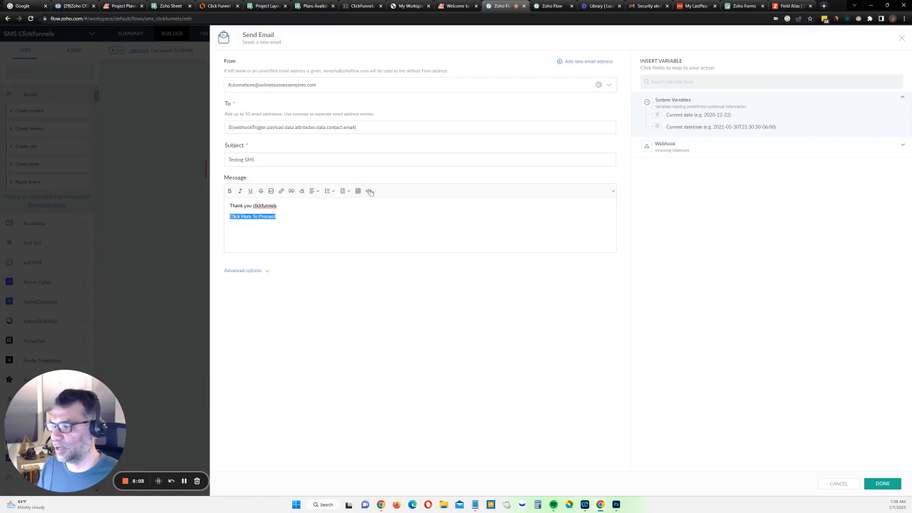
click(281, 190)
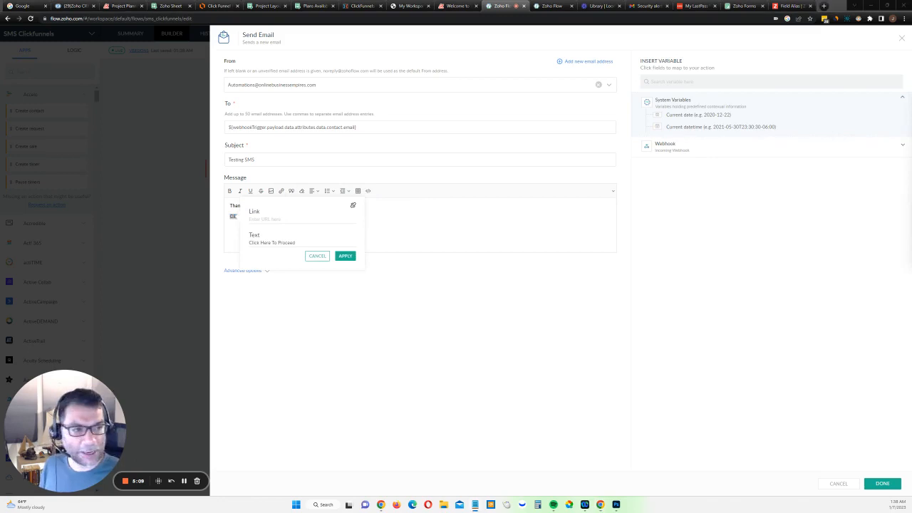
click(306, 218)
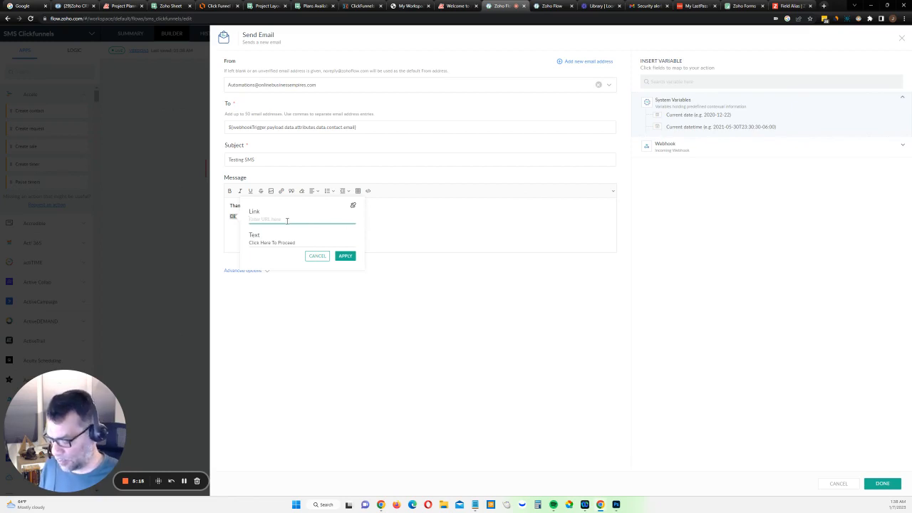
text(${webhookTrigger.payload.data.attributes.data.contact.email})
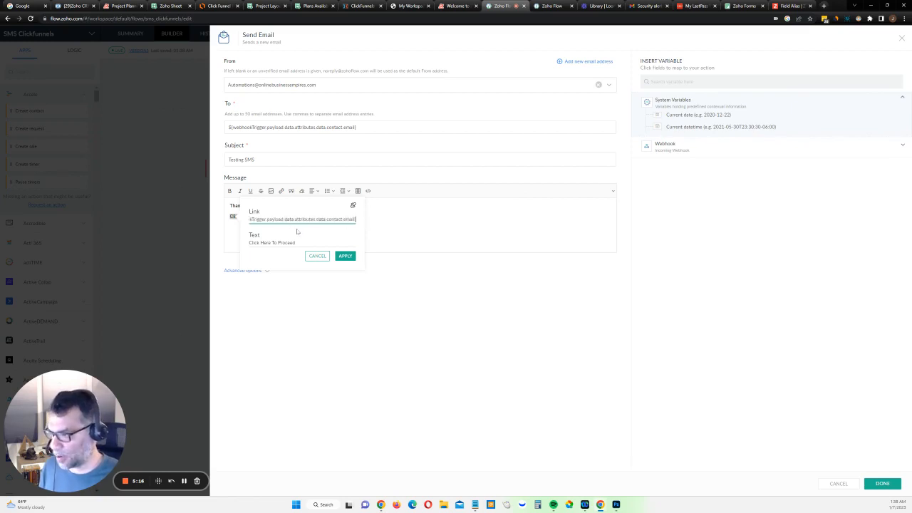
click(346, 257)
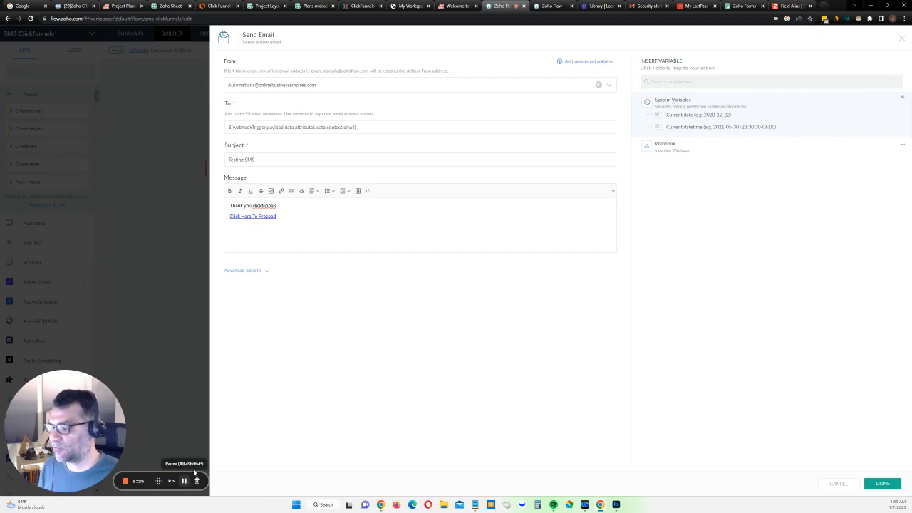
Examine the first_name webhook variable syntax in the Notepad URL draft
drag(911, 171, 275, 259)
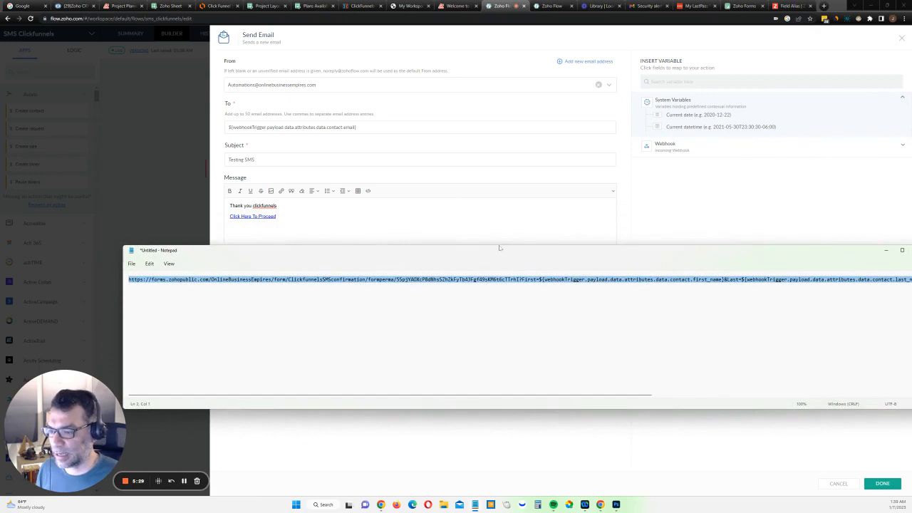
drag(499, 247, 624, 270)
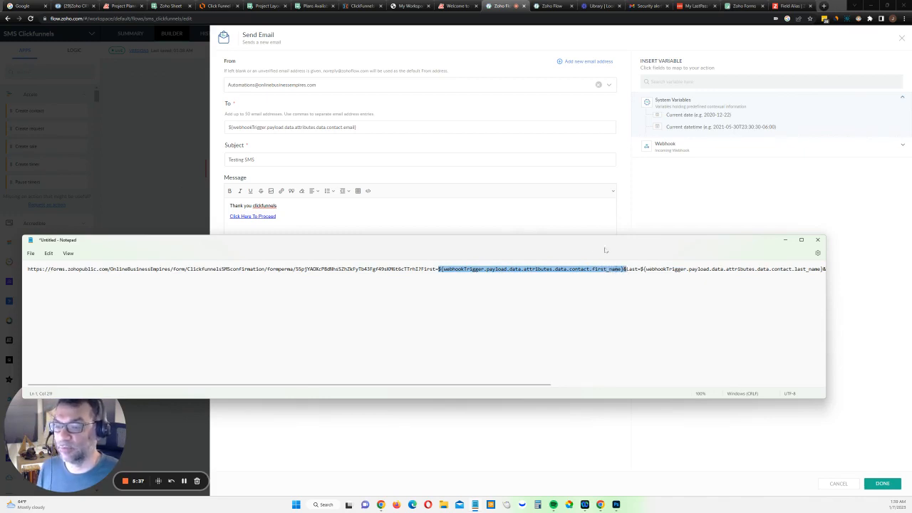
drag(624, 269, 485, 310)
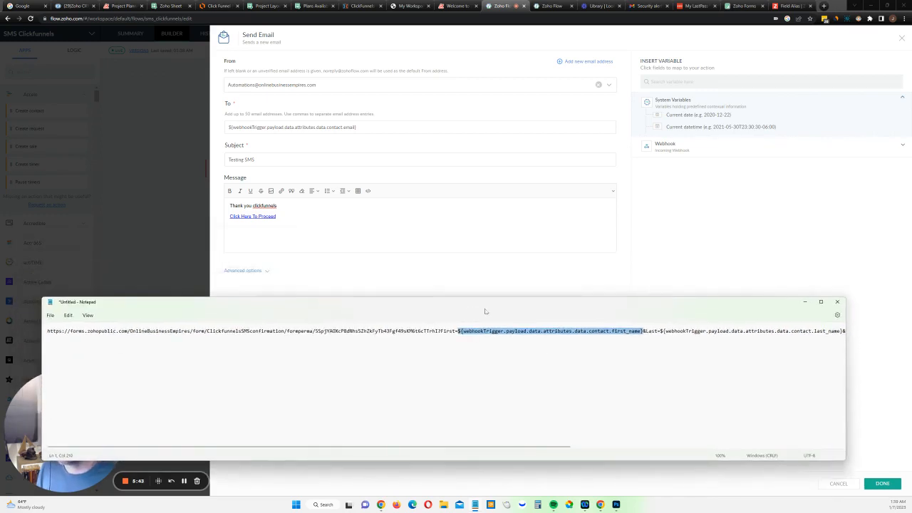
click(805, 301)
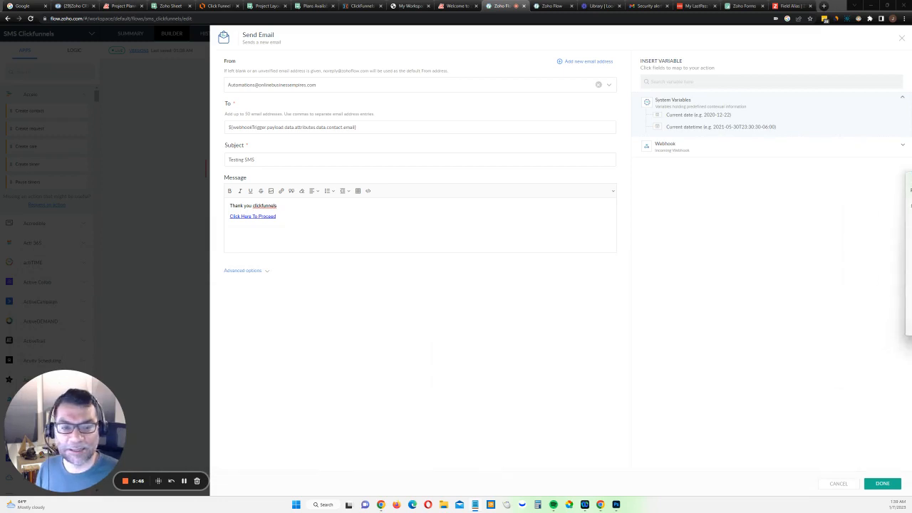
Add a message line First= followed by the webhook Contact First Name variable
click(299, 226)
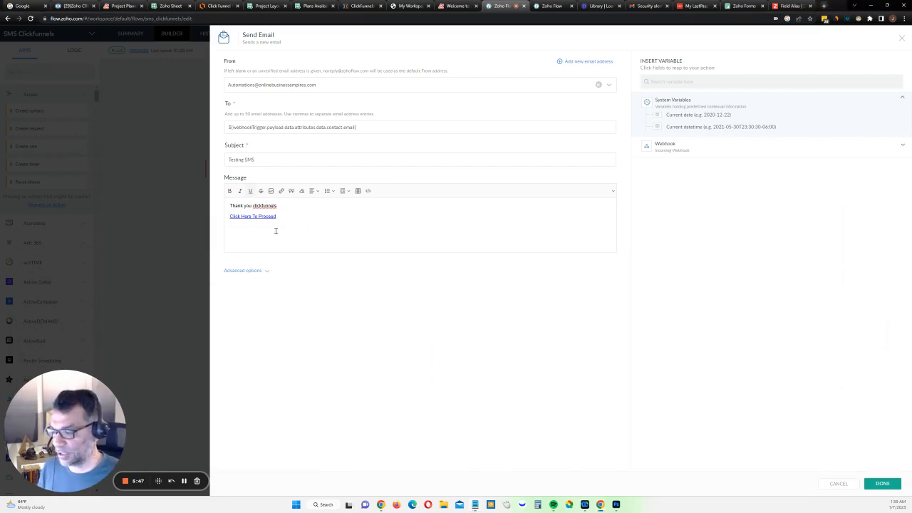
click(671, 151)
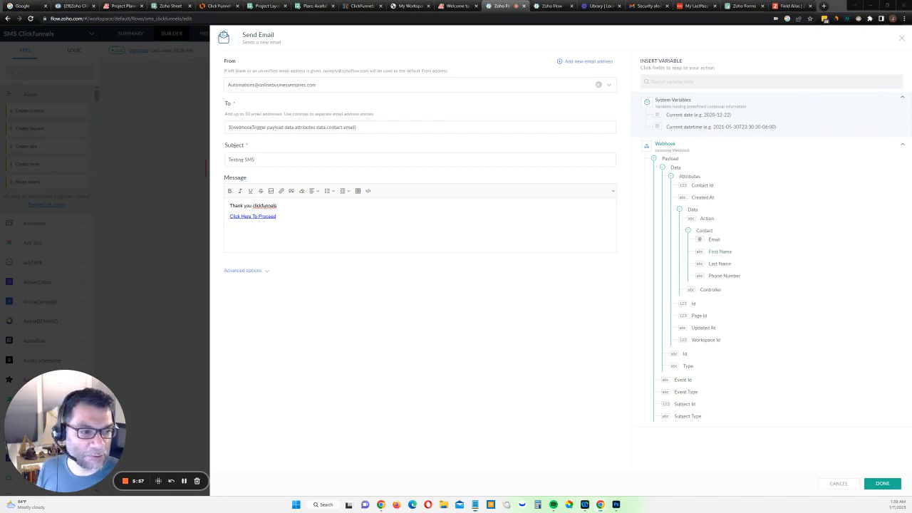
click(256, 230)
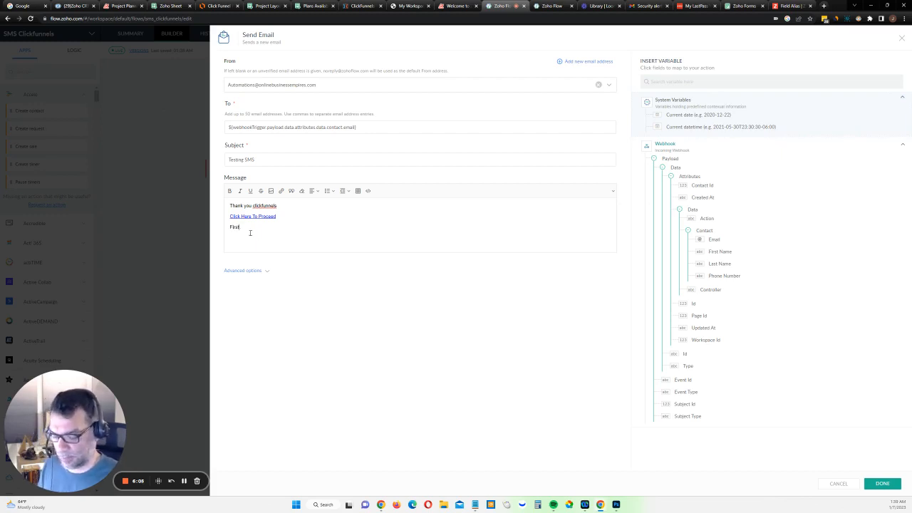
click(720, 251)
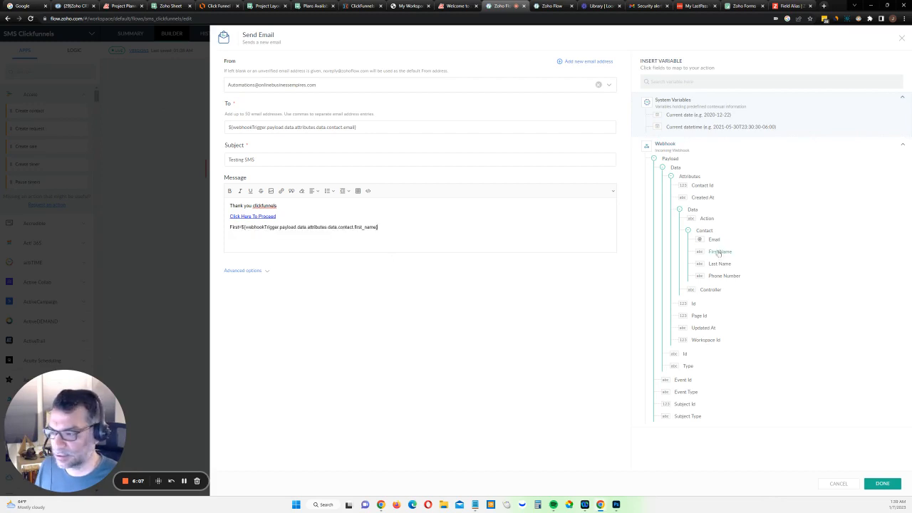
drag(395, 228, 231, 230)
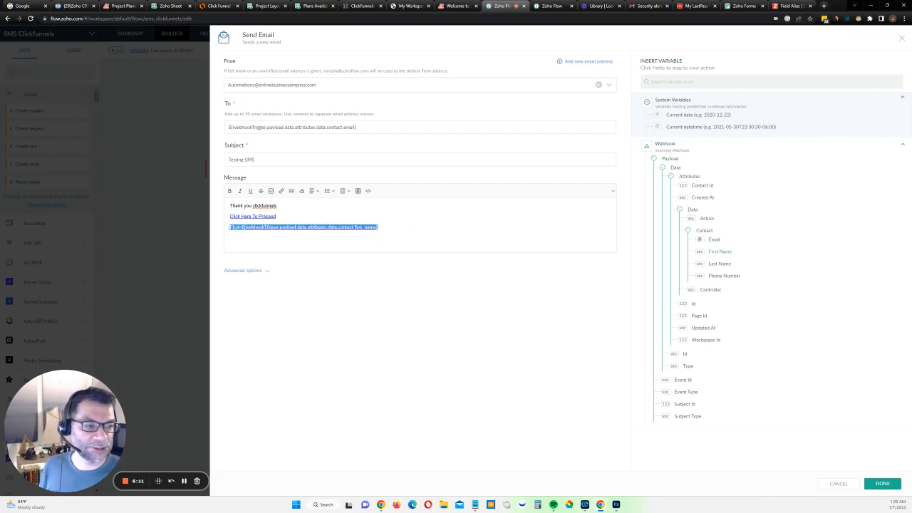
Compare the new line with the Notepad URL draft and cut it from the message
key(alt+Tab)
drag(505, 163, 417, 157)
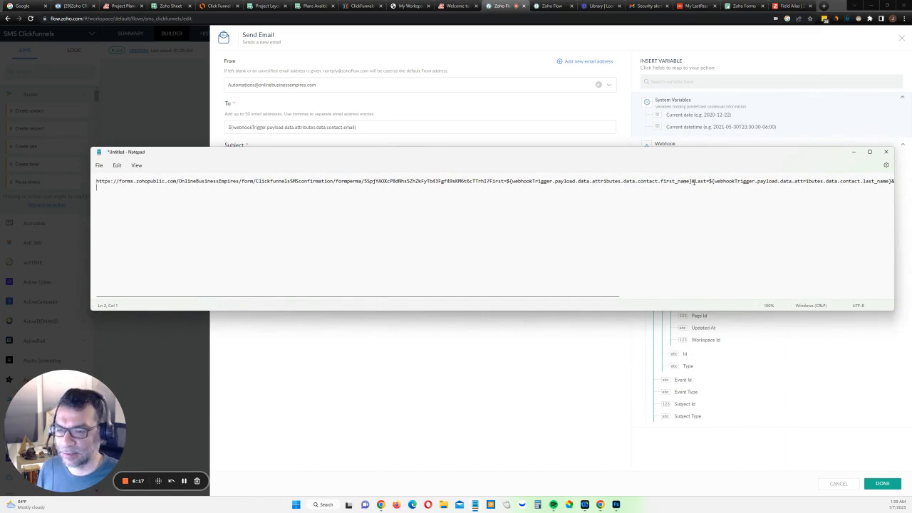
drag(628, 155, 911, 171)
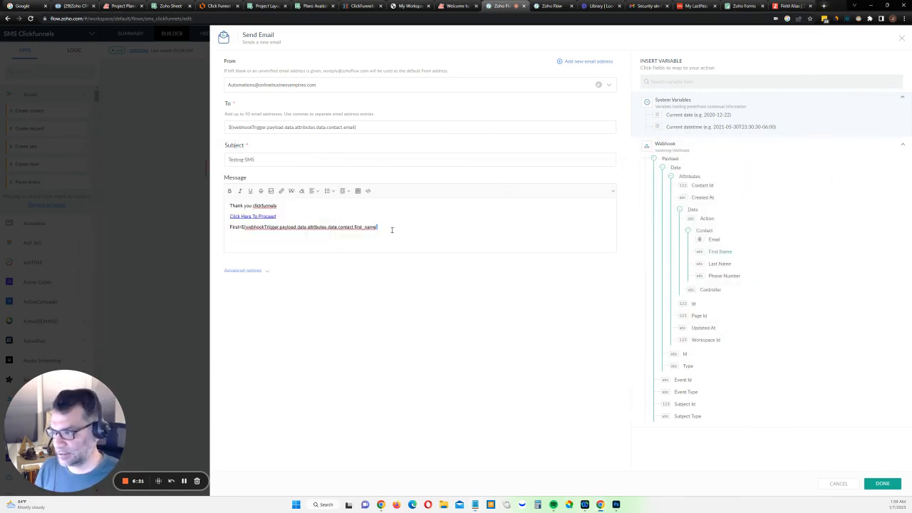
drag(392, 228, 221, 233)
key(ctrl+x)
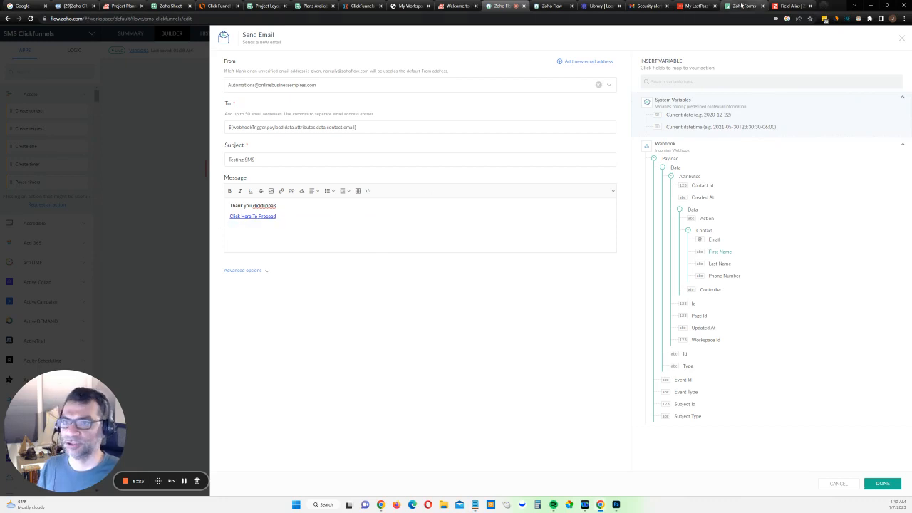
Check the form's public share permalink, then close the Send Email action with its linked message saved
click(744, 6)
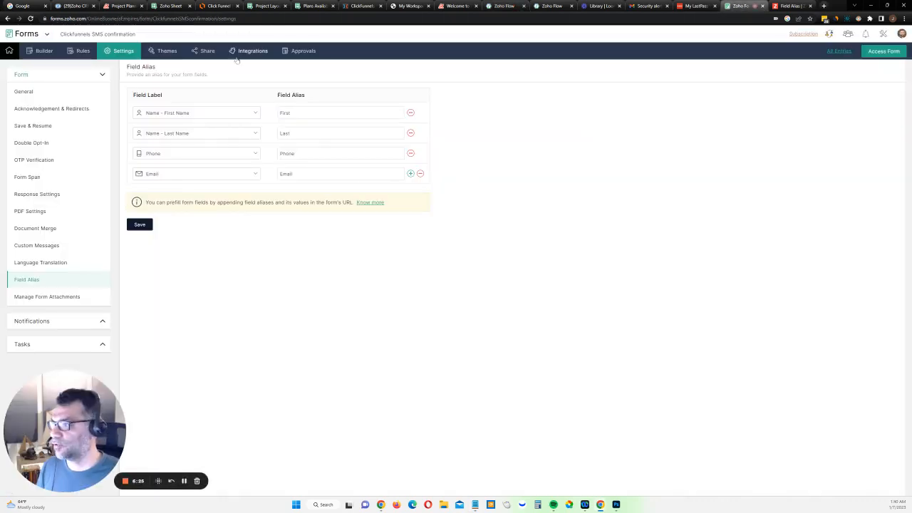
click(208, 51)
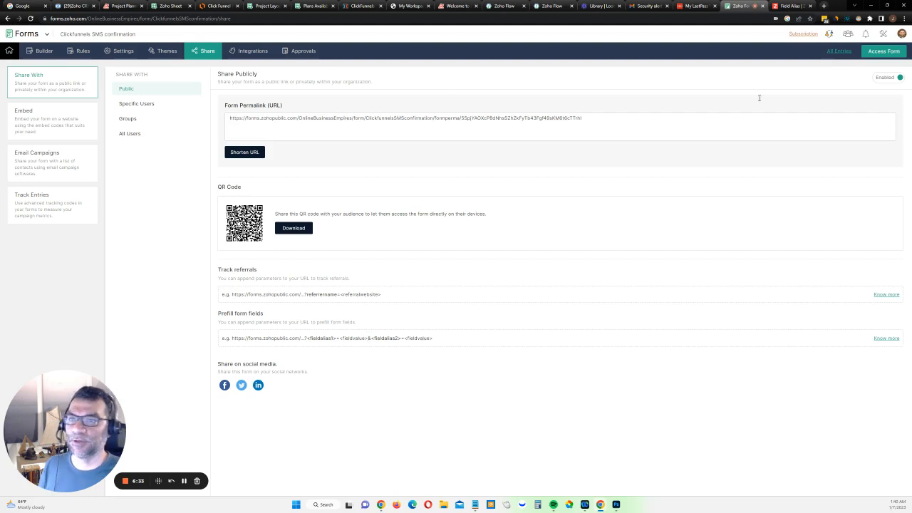
click(502, 6)
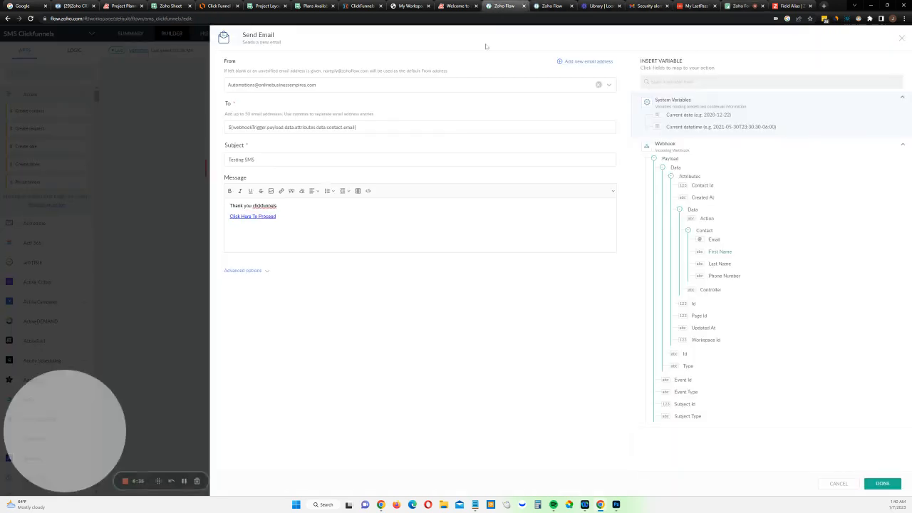
click(257, 223)
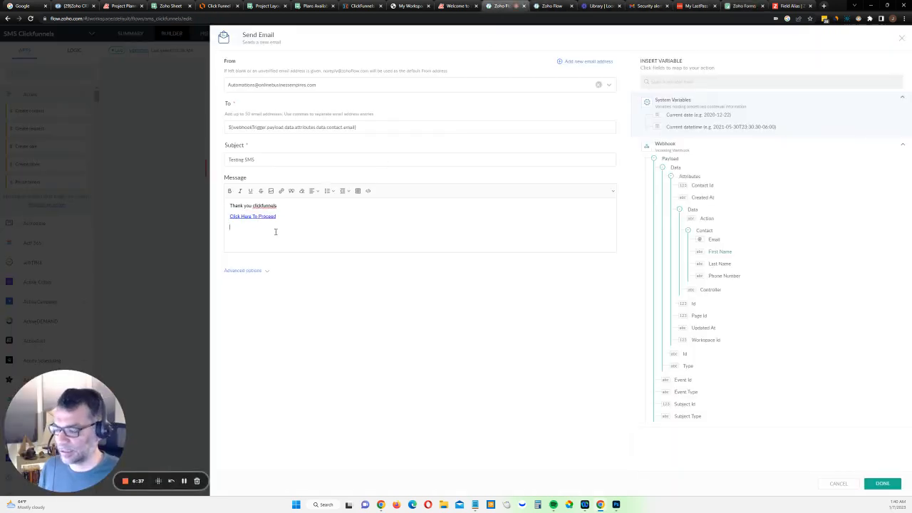
click(880, 483)
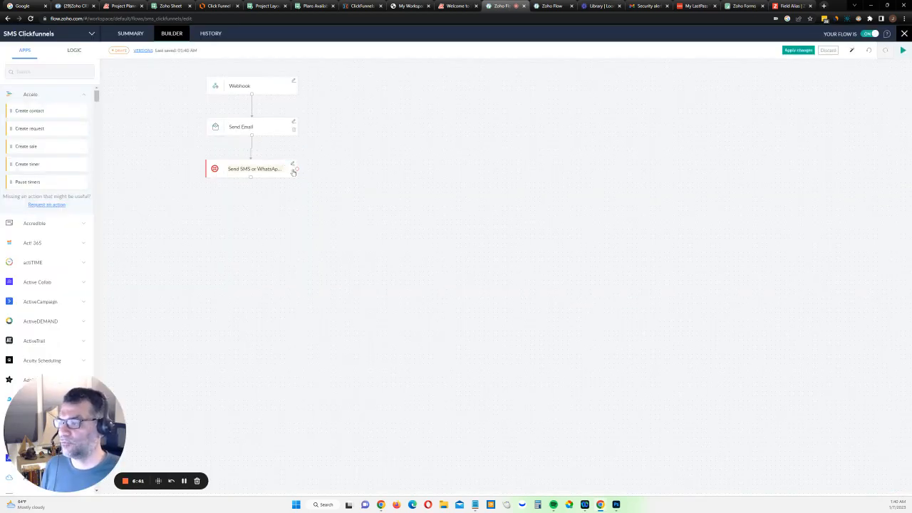
Append '-- click on this link:' and the pasted prefilled form URL to the SMS message, then apply the changes to the live flow
click(293, 171)
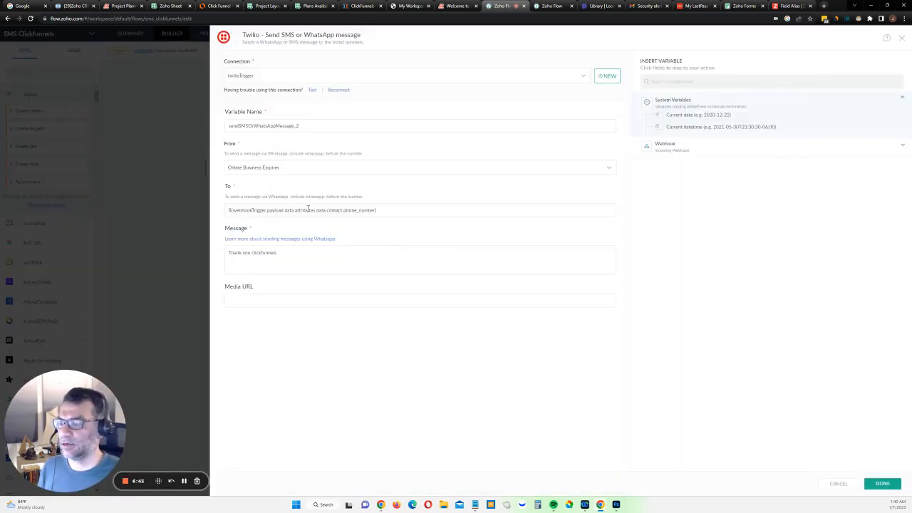
click(313, 253)
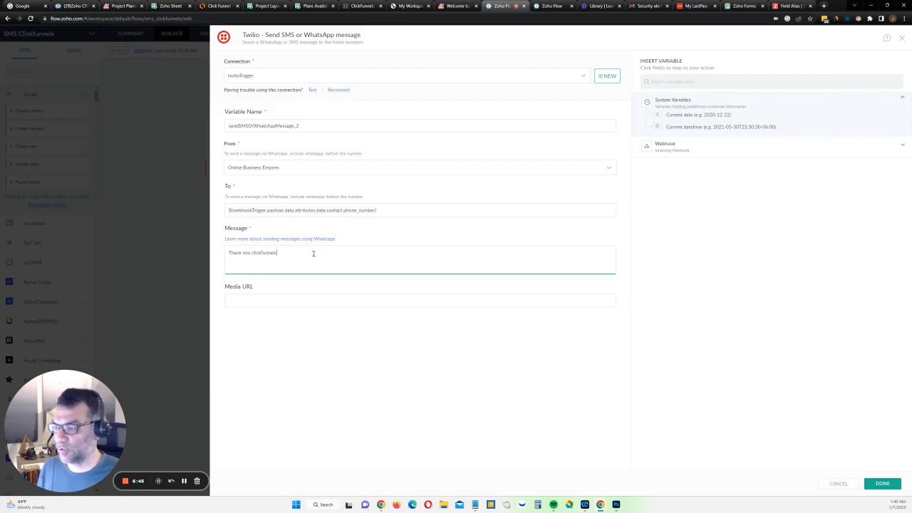
text(-- cli)
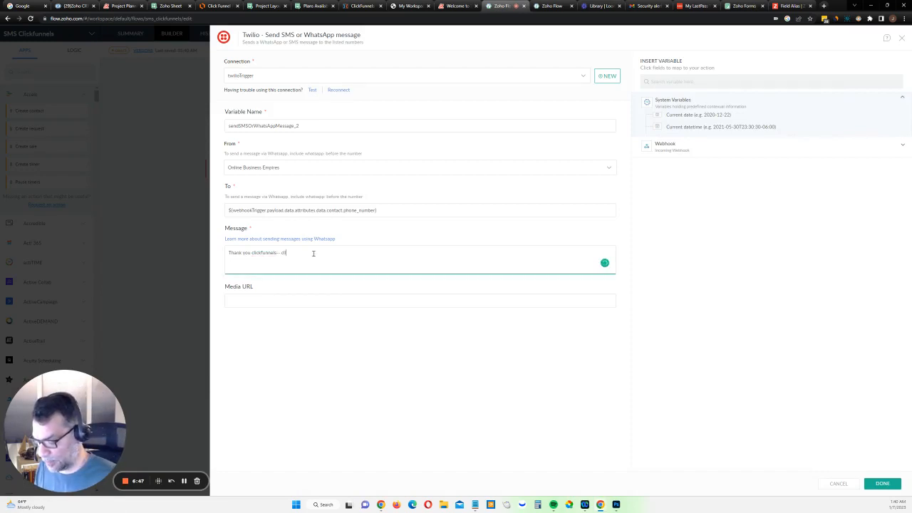
text(this lin)
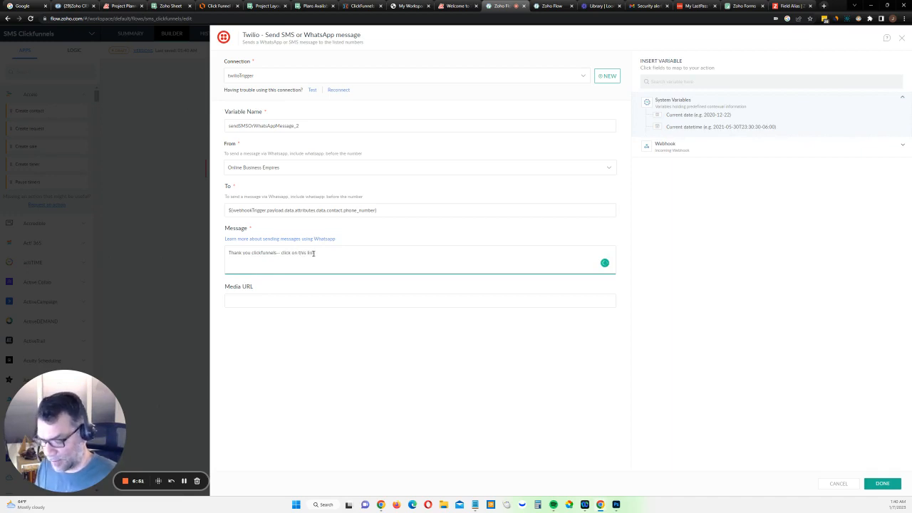
text(k:)
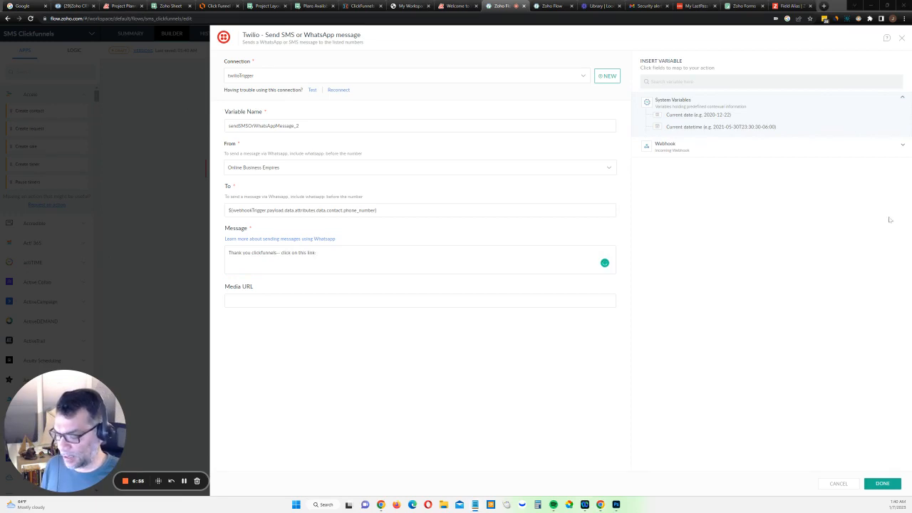
click(366, 258)
key(ctrl+v)
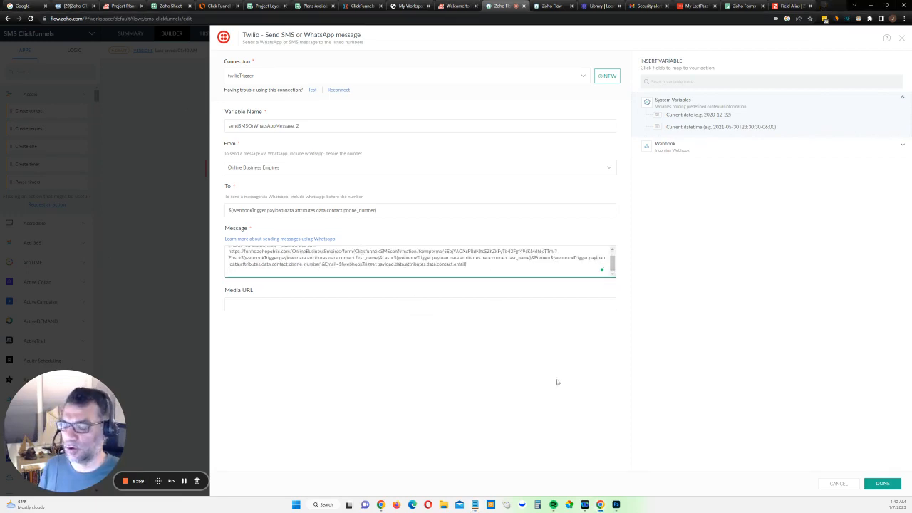
click(882, 482)
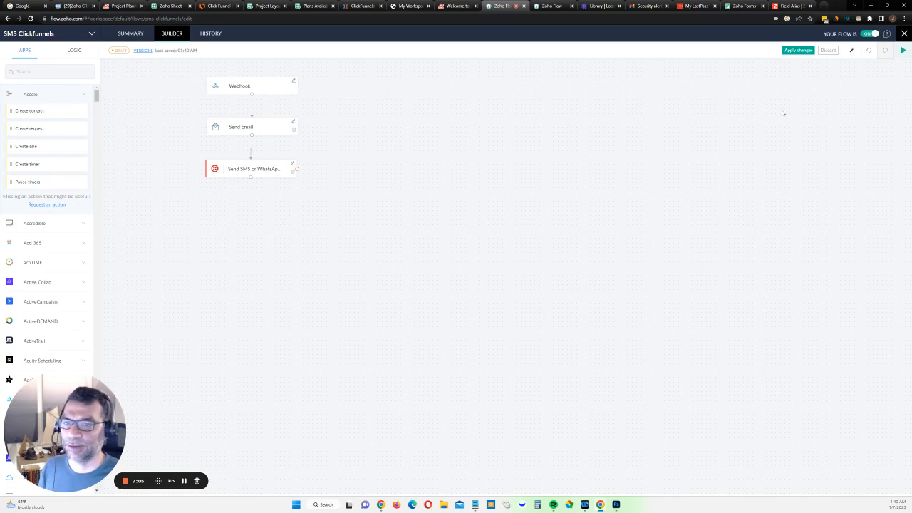
click(798, 50)
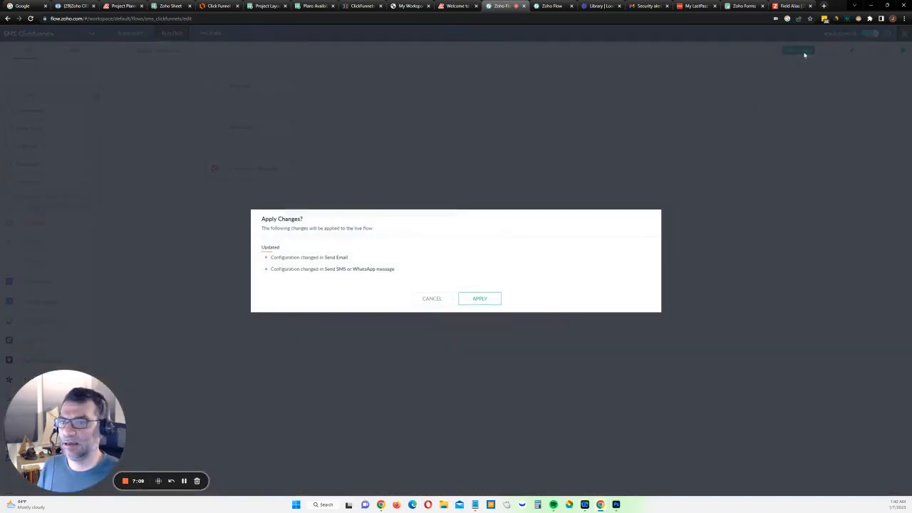
click(482, 299)
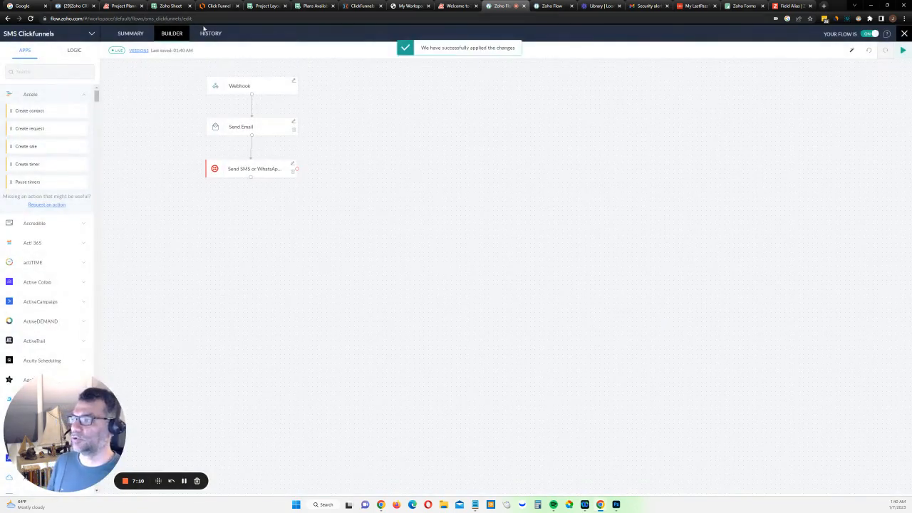
Open the flow's task History in a new tab
click(551, 7)
click(507, 7)
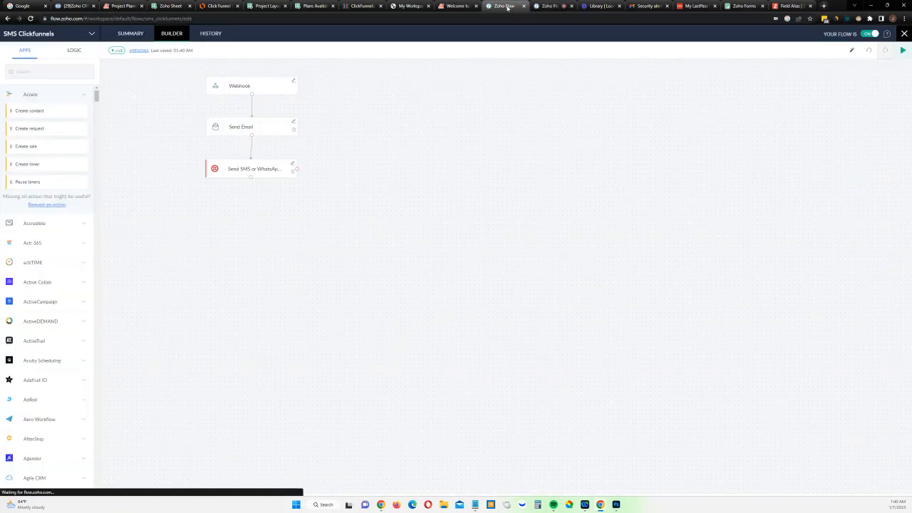
right_click(210, 34)
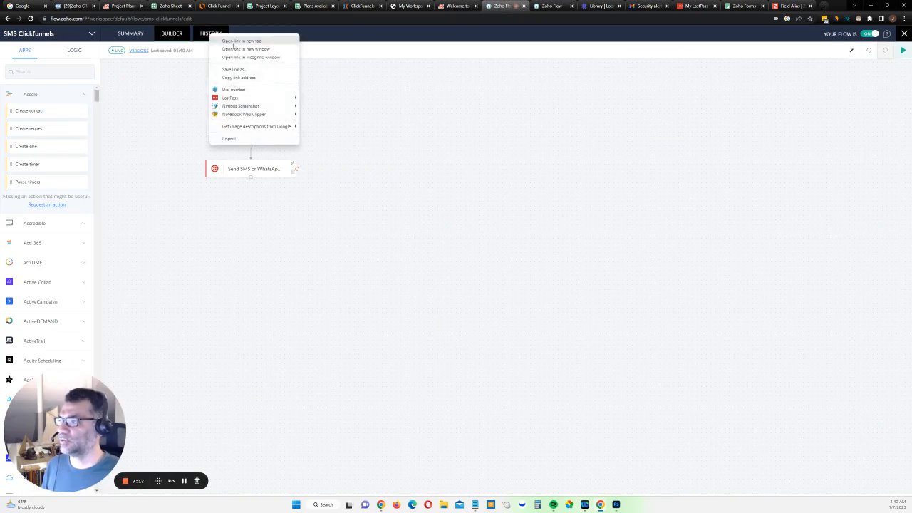
click(232, 40)
click(523, 6)
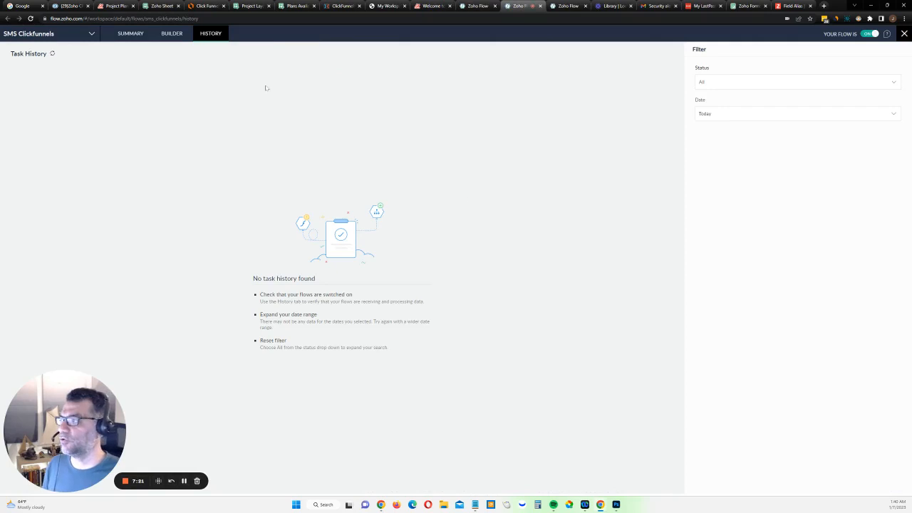
Preview the ClickFunnels site and submit its prefilled sign-up form to trigger the webhook
click(340, 6)
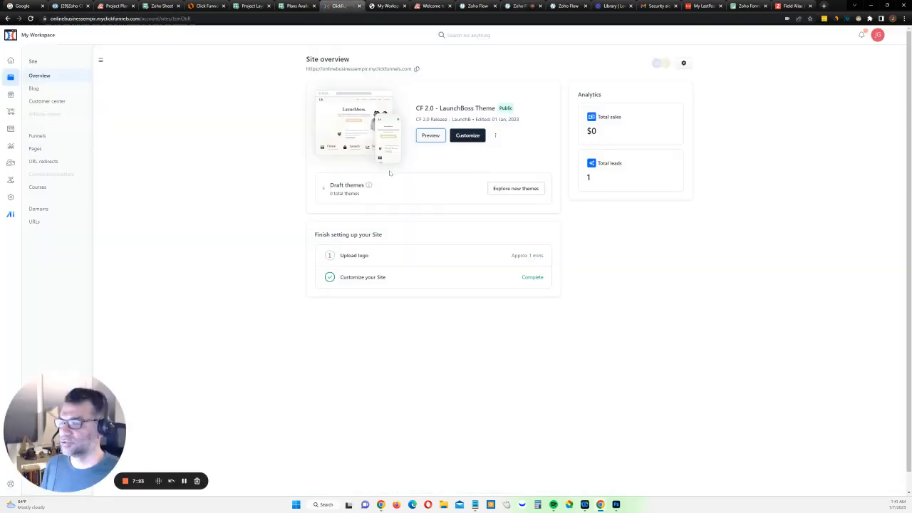
click(433, 136)
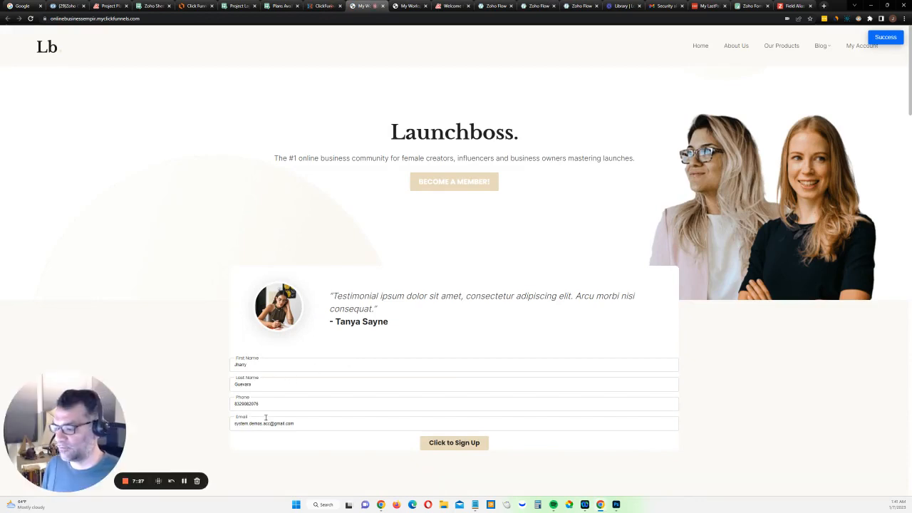
click(453, 444)
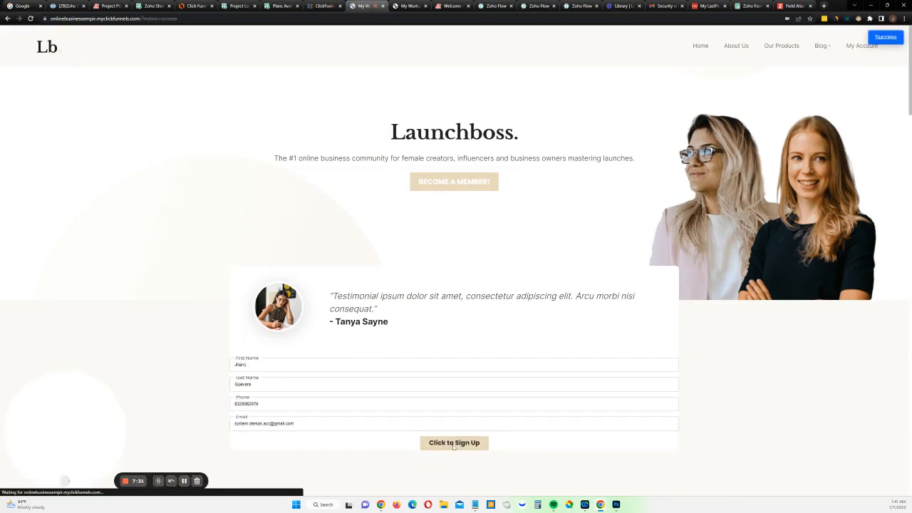
Refresh the flow's task history and open the latest run's details
click(539, 9)
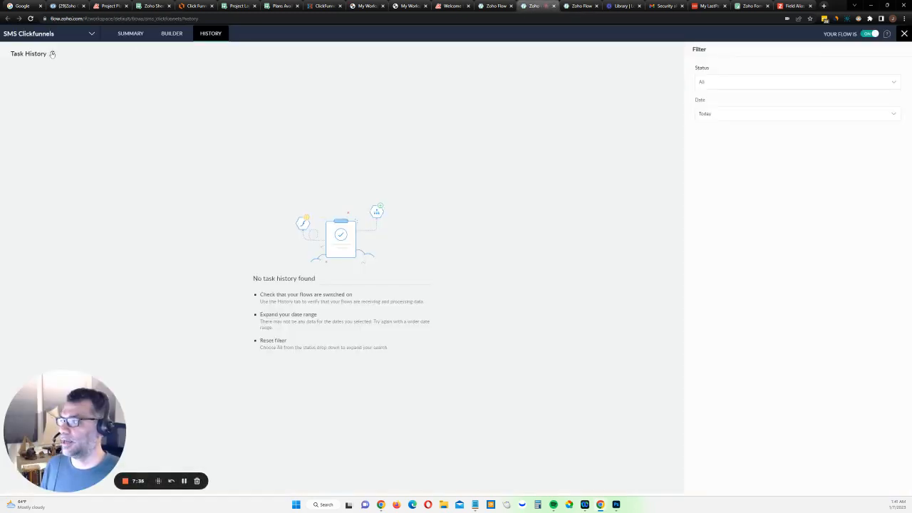
click(52, 54)
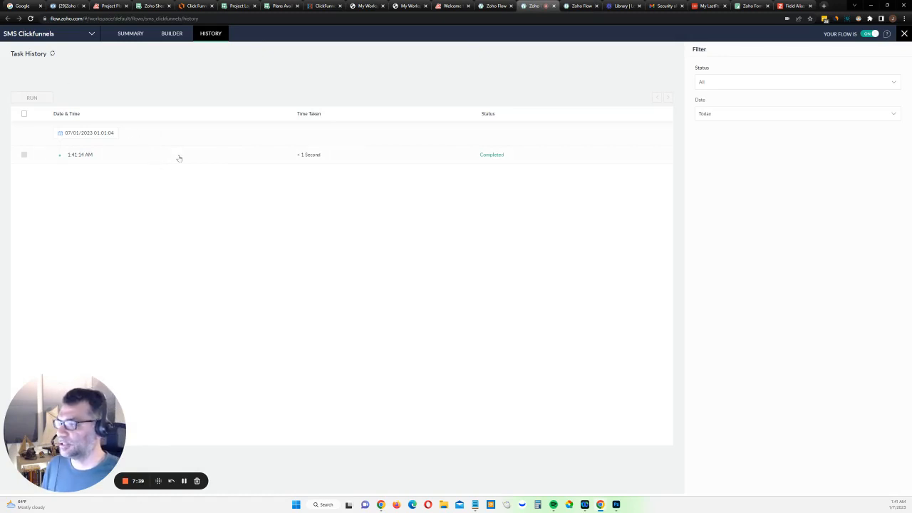
click(178, 157)
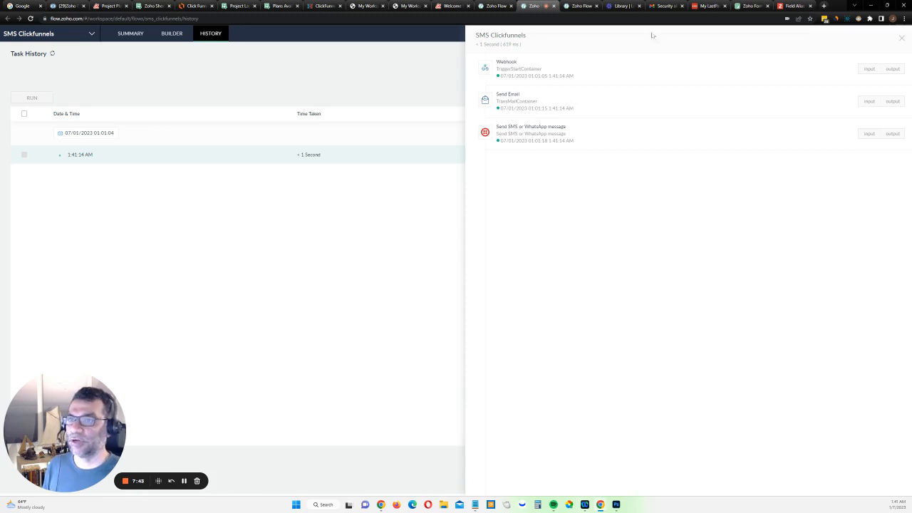
Open the Testing SMS email in Gmail and follow its Click Here To Proceed link to the prefilled form
click(662, 5)
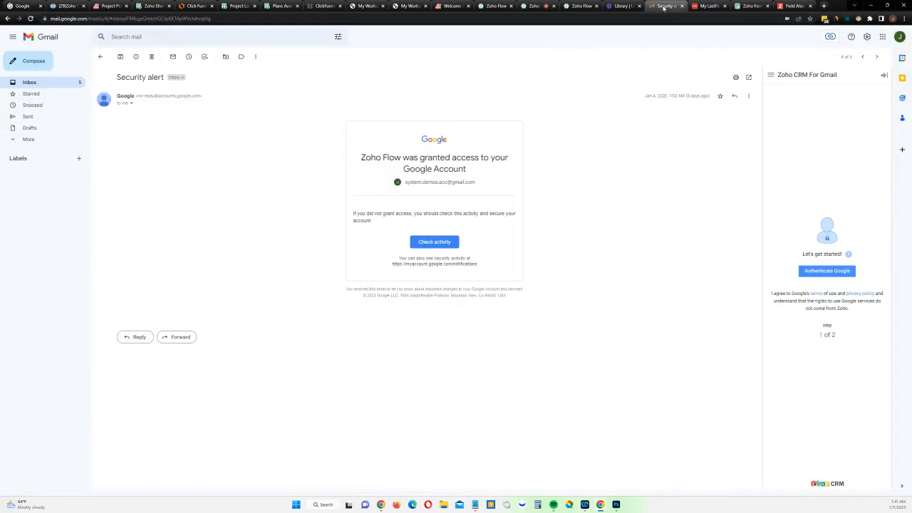
click(32, 84)
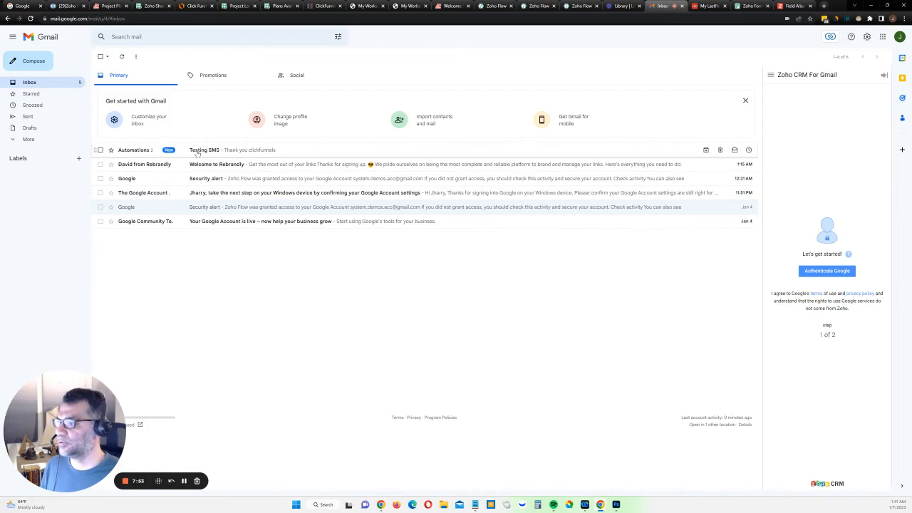
click(197, 151)
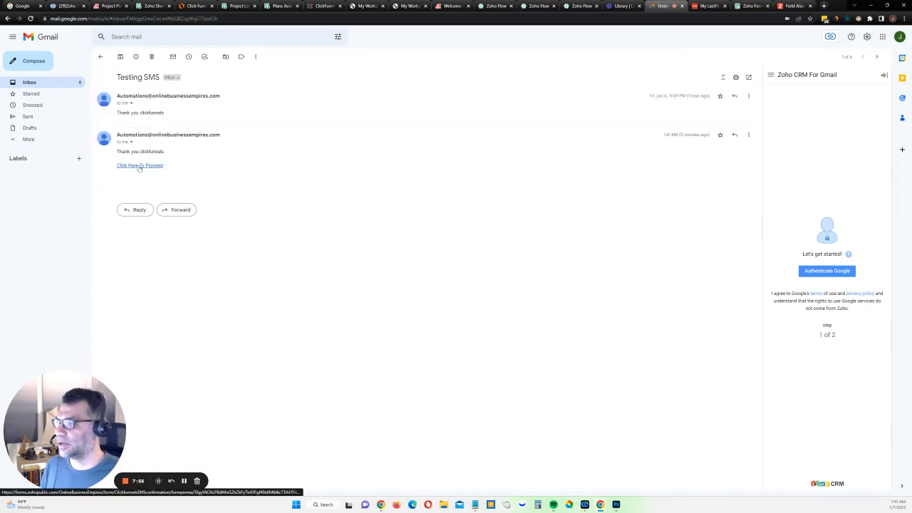
drag(169, 114, 118, 113)
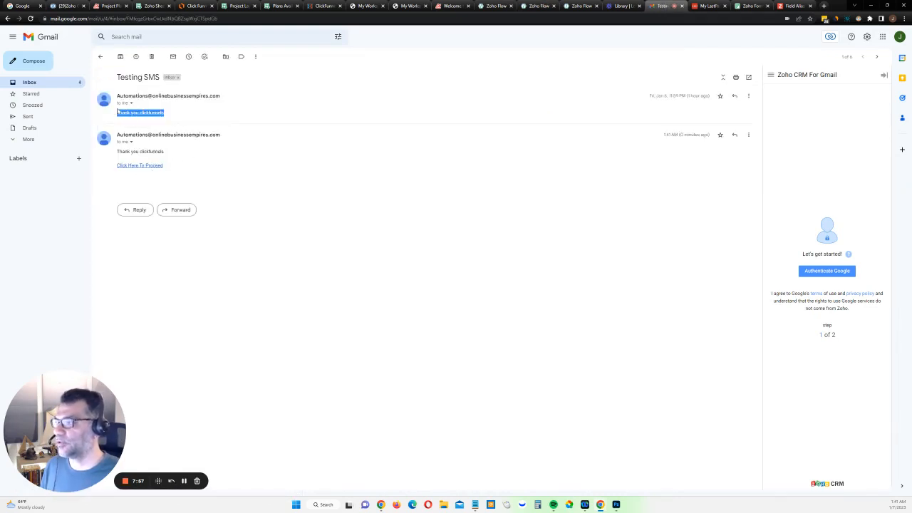
click(136, 166)
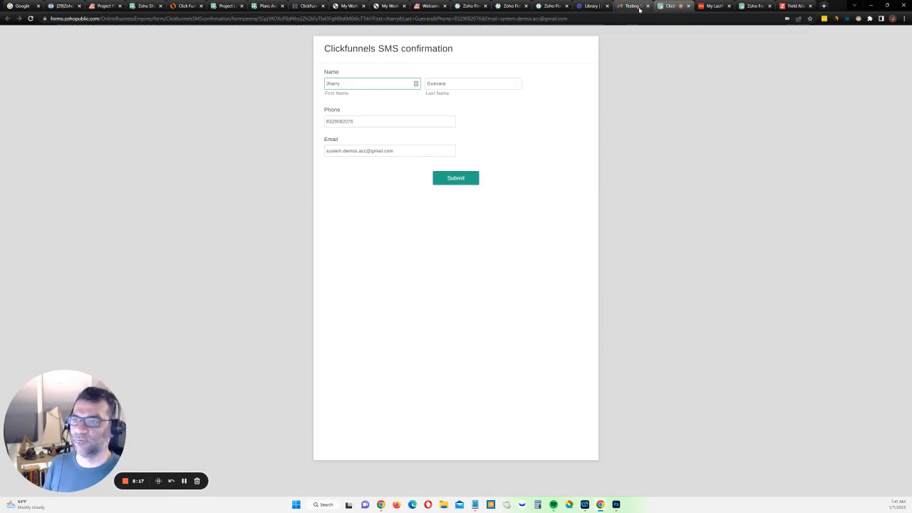
mouse_move(556, 9)
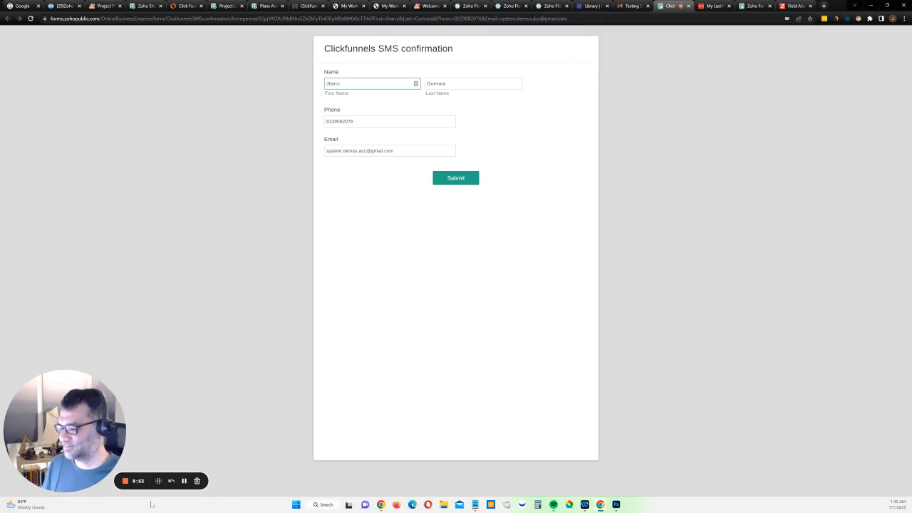
click(125, 481)
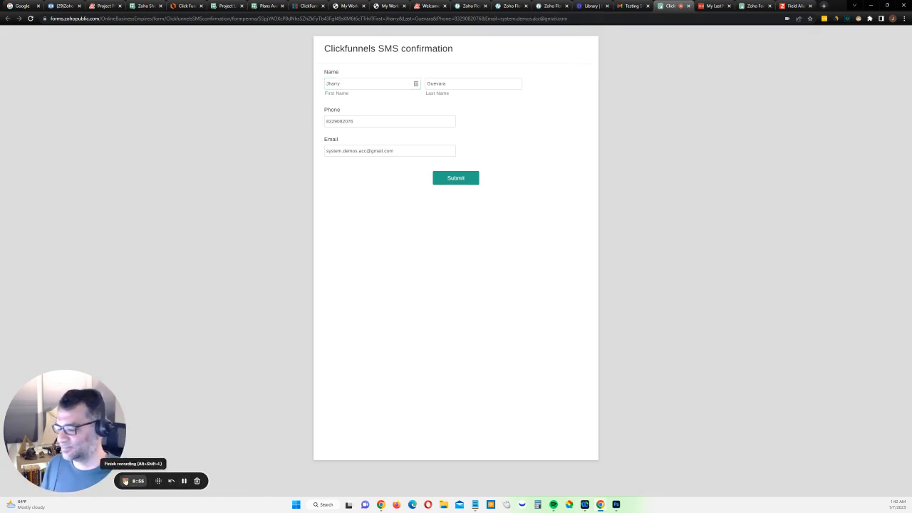